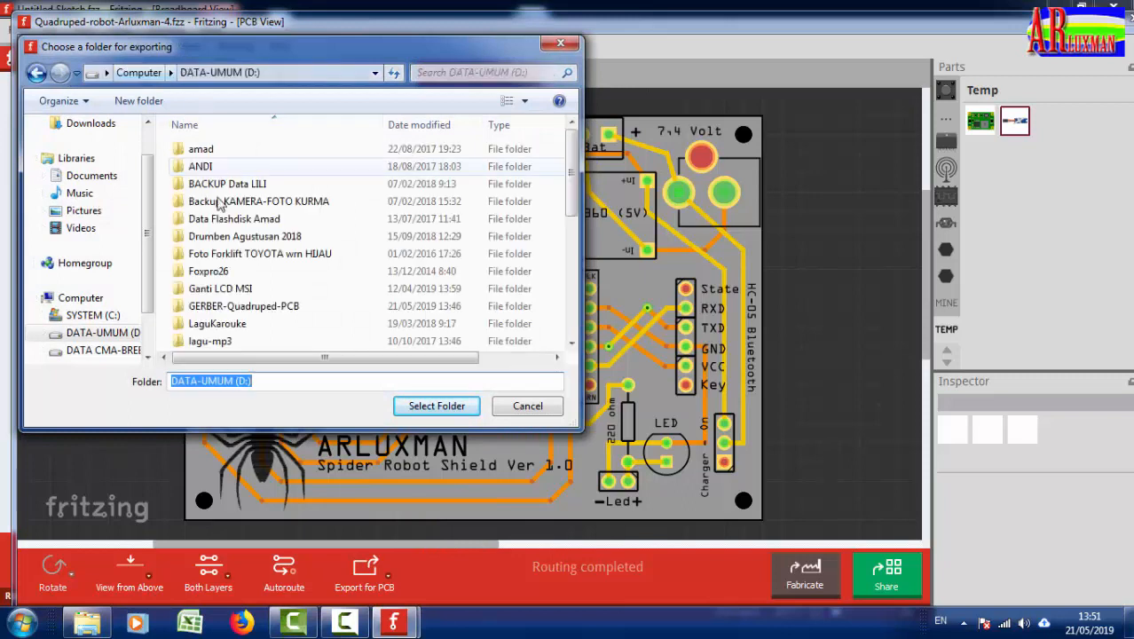
Export the PCB's Gerber files to the GERBER-Quadruped-PCB folder on the DATA-UMUM (D:) drive
left_click(245, 253)
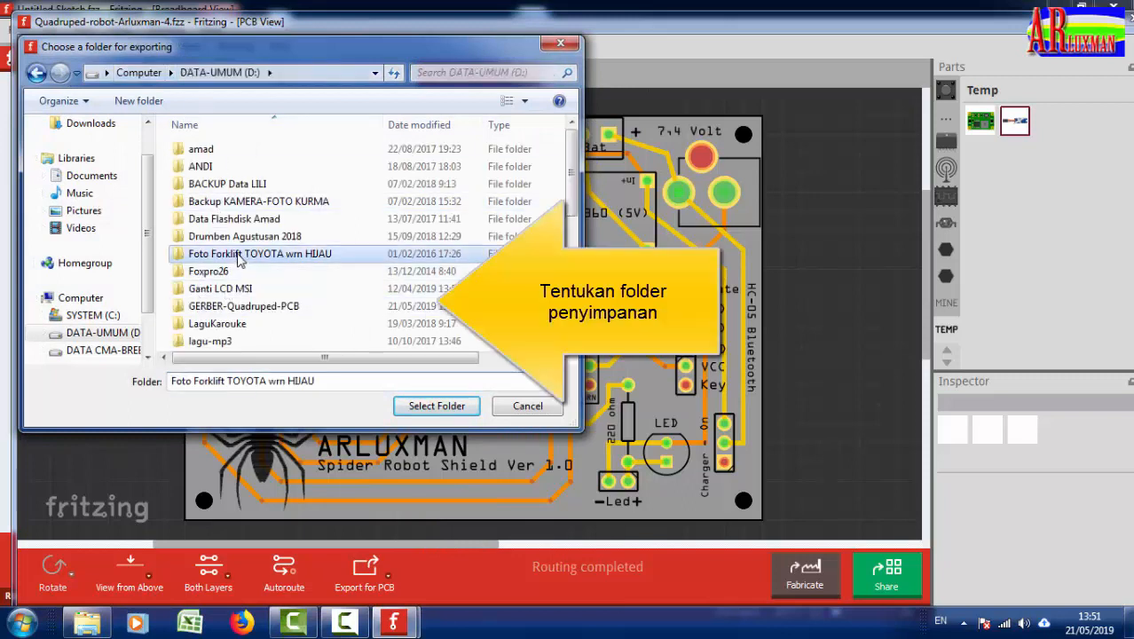
left_click(258, 309)
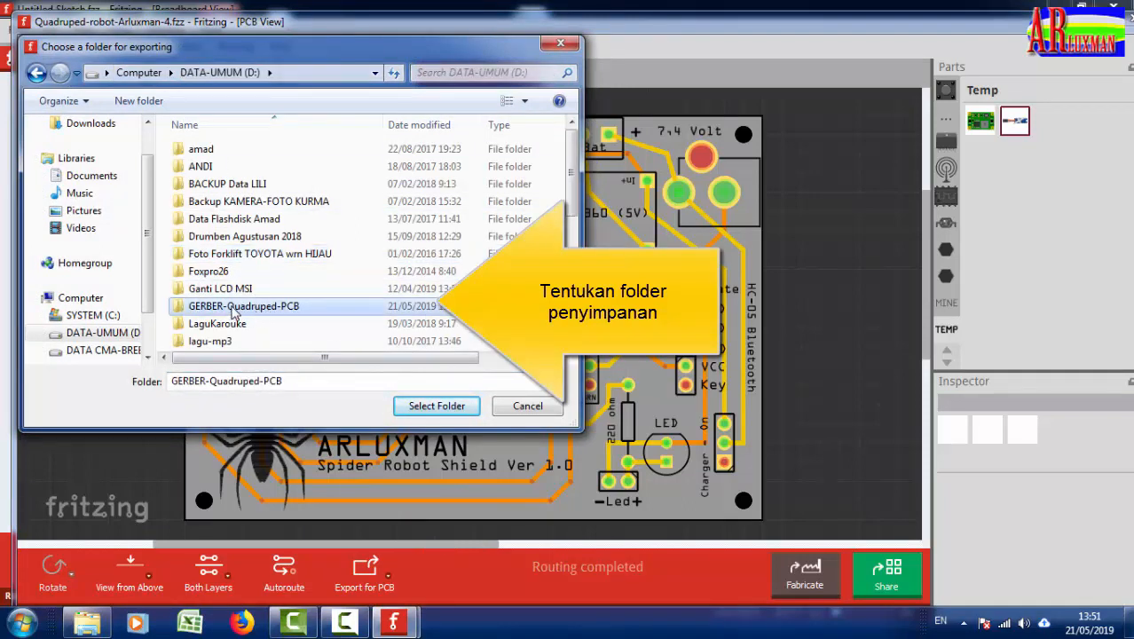
left_click(420, 406)
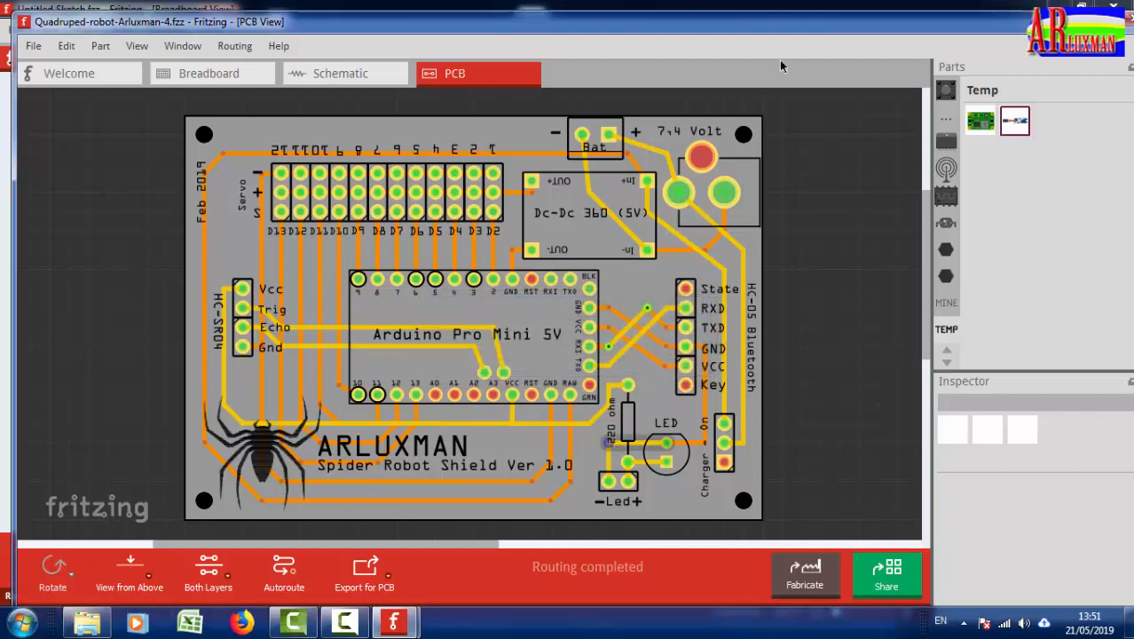
Minimize the open Fritzing windows and launch CopperCAM from the desktop
key("super+Down")
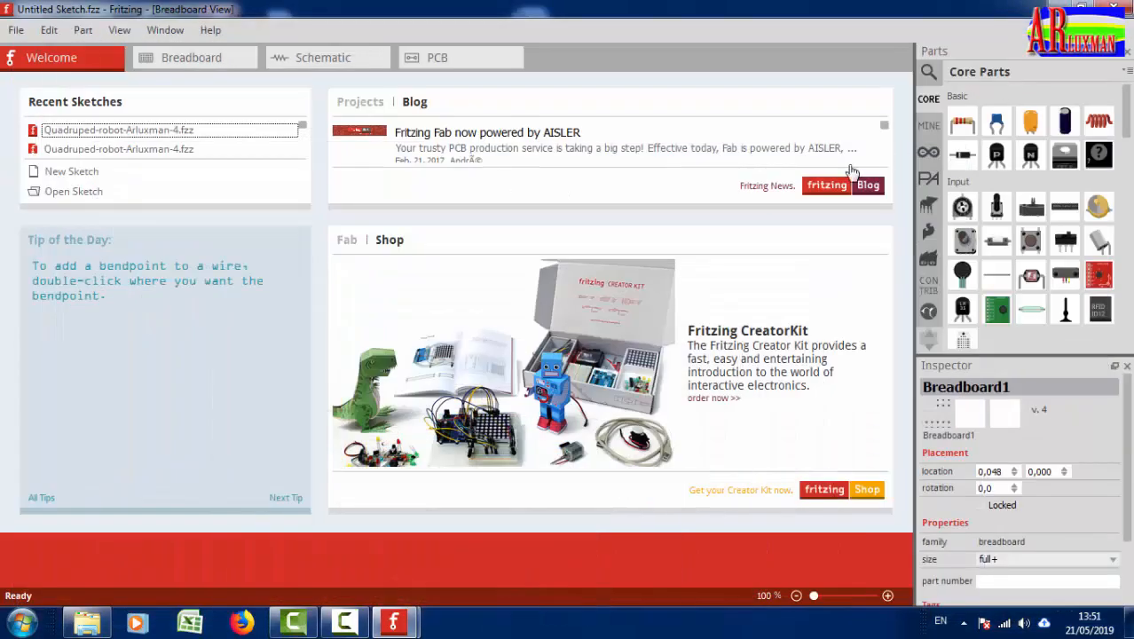
left_click(1070, 7)
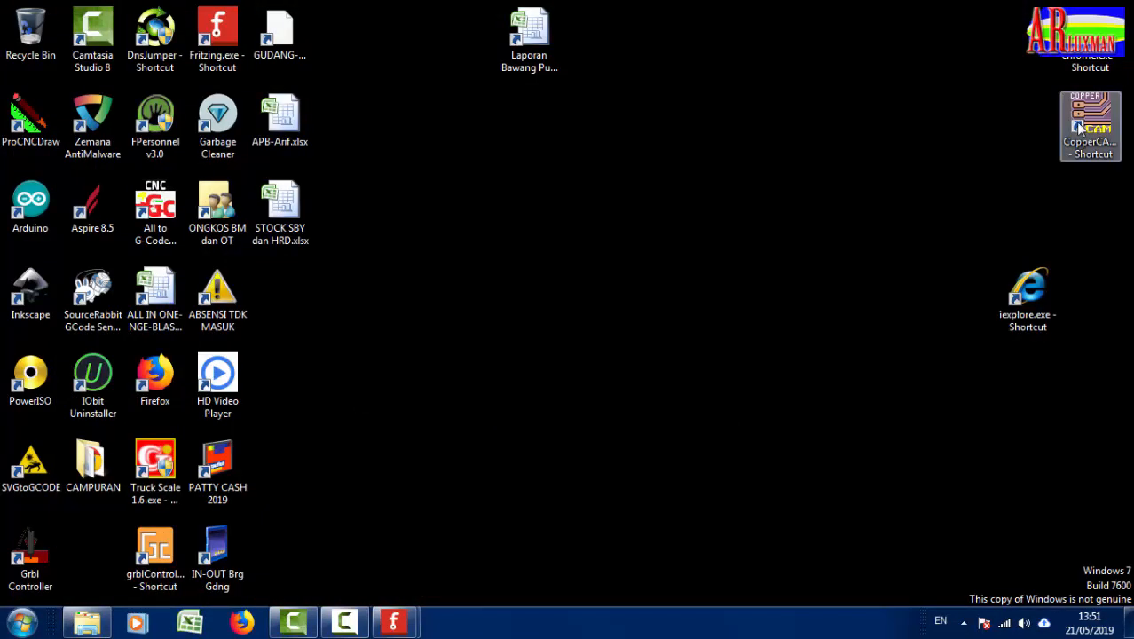
left_click_drag(1088, 124, 1052, 123)
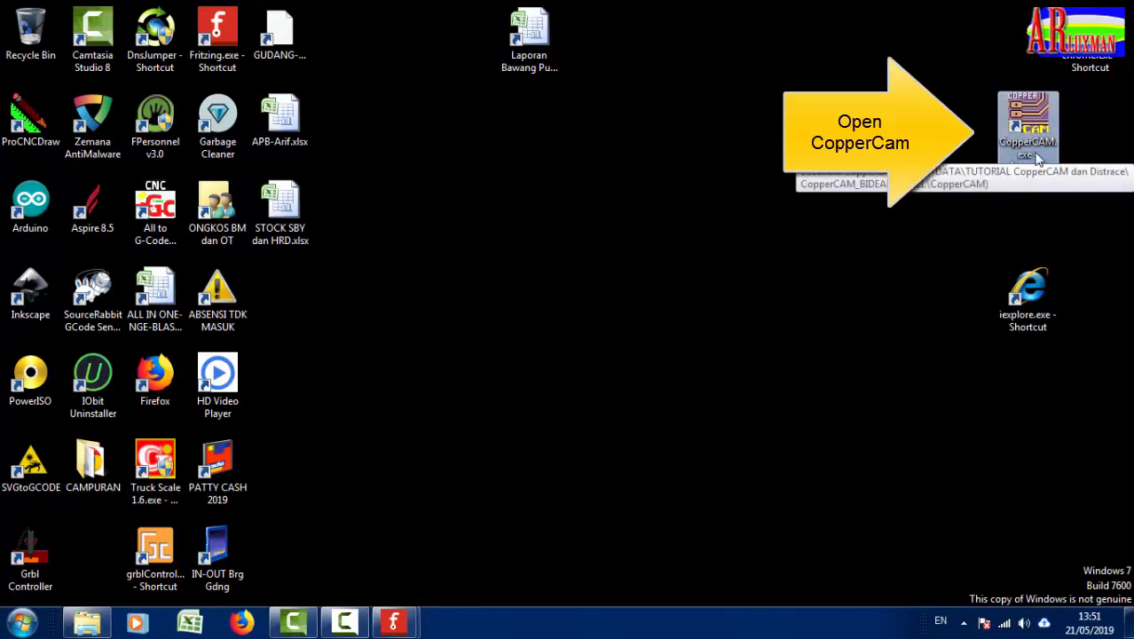
double_click(1037, 158)
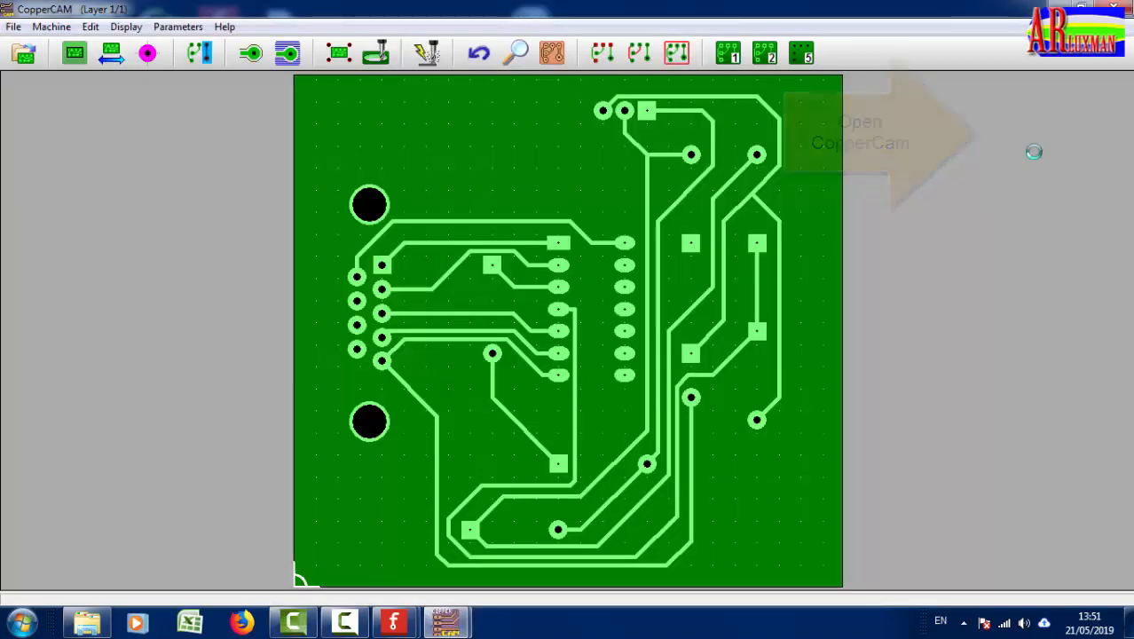
Start opening a new circuit and browse to the GERBER-Quadruped-PCB folder on the DATA-UMUM (D:) drive
left_click(15, 28)
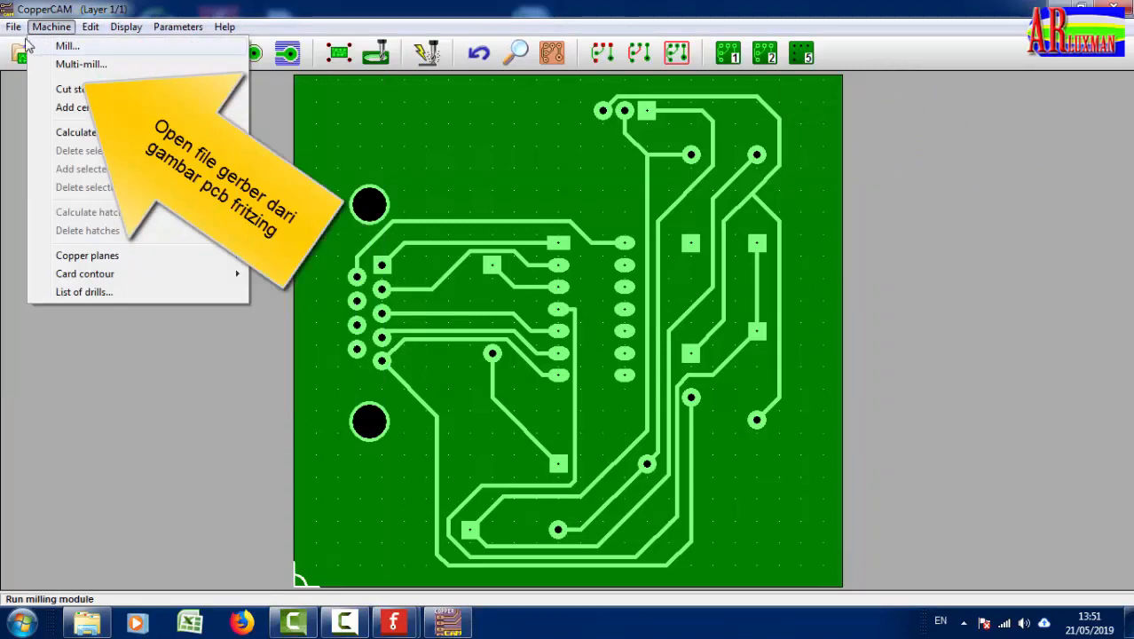
mouse_move(40, 49)
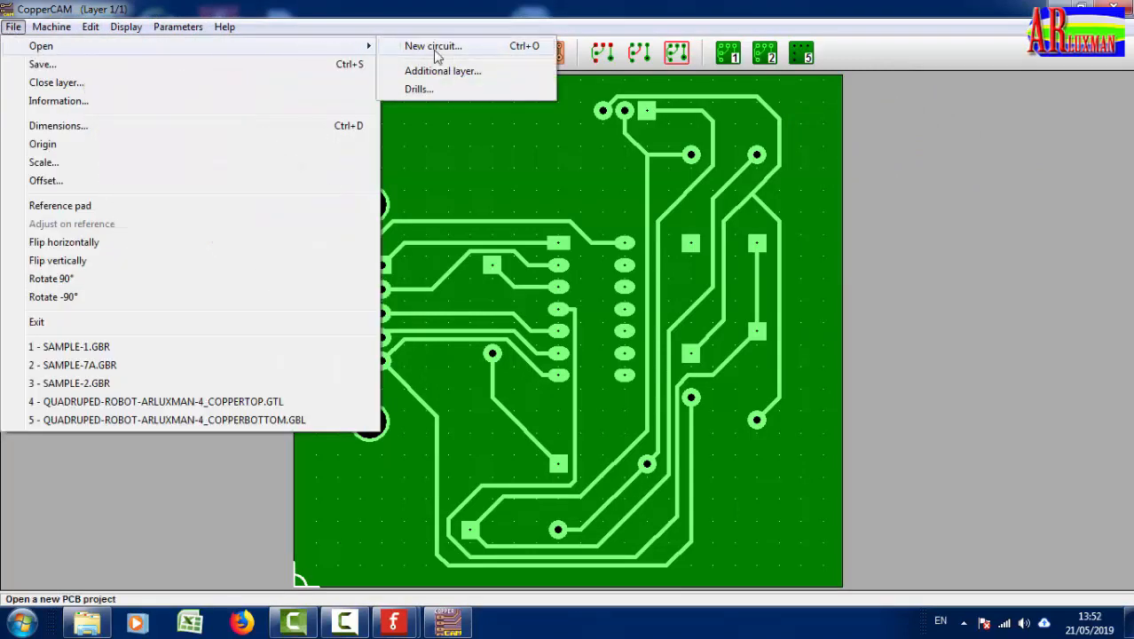
left_click(470, 57)
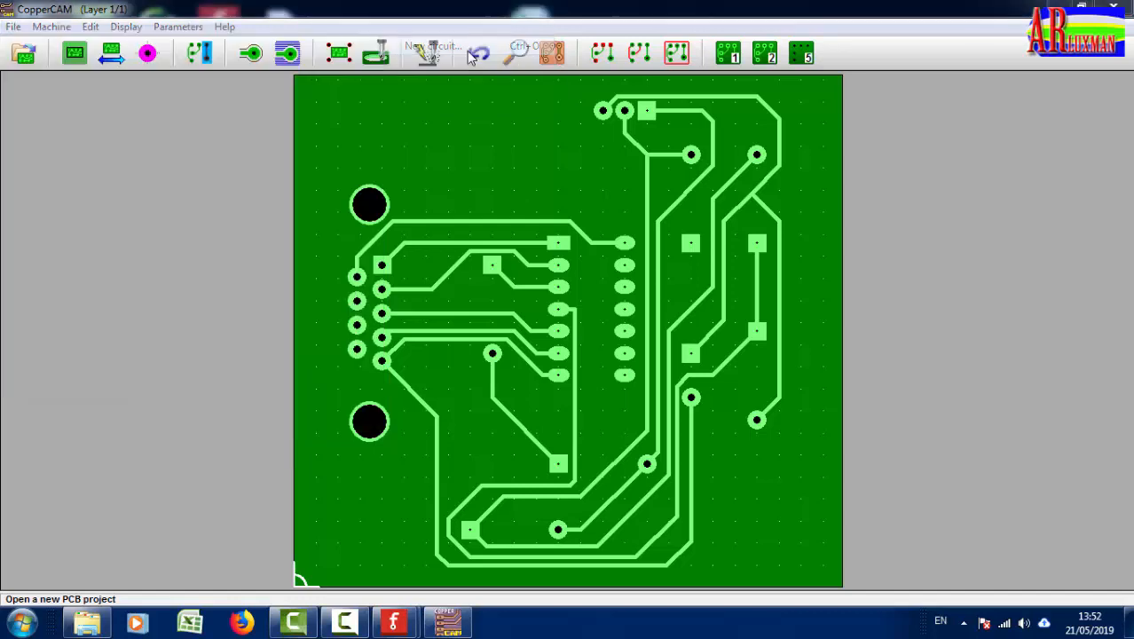
left_click(187, 71)
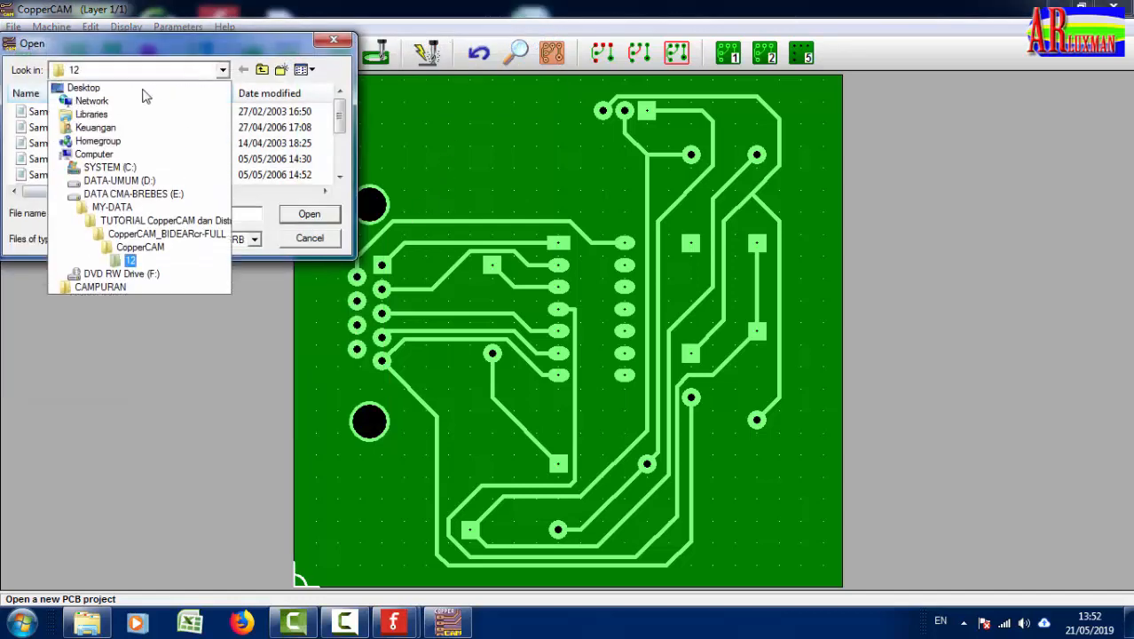
left_click(124, 181)
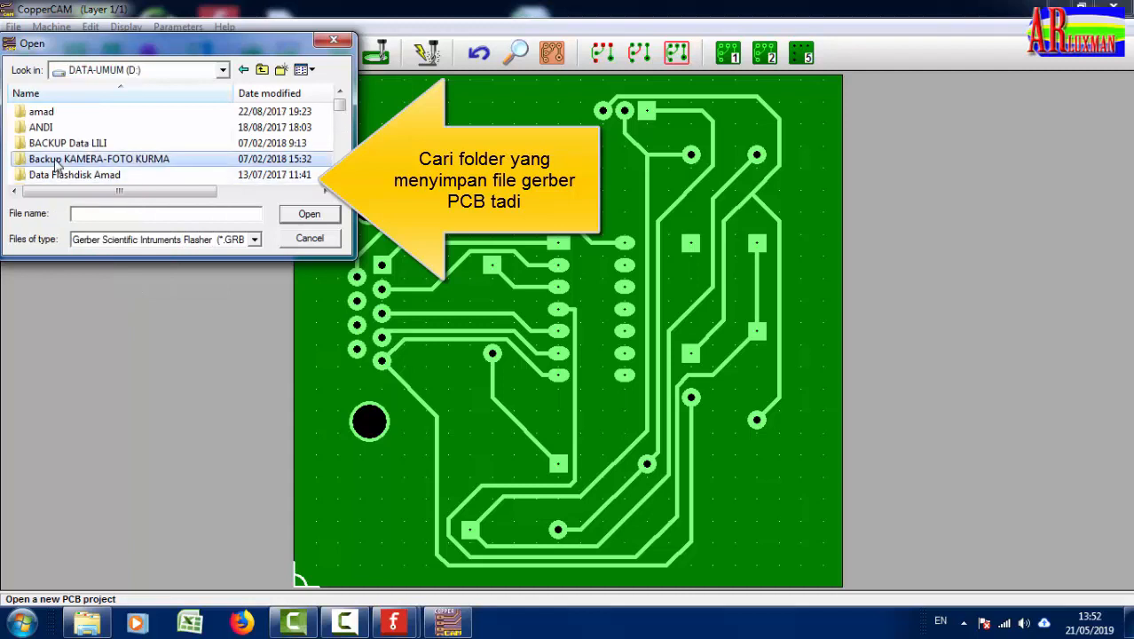
left_click(56, 161)
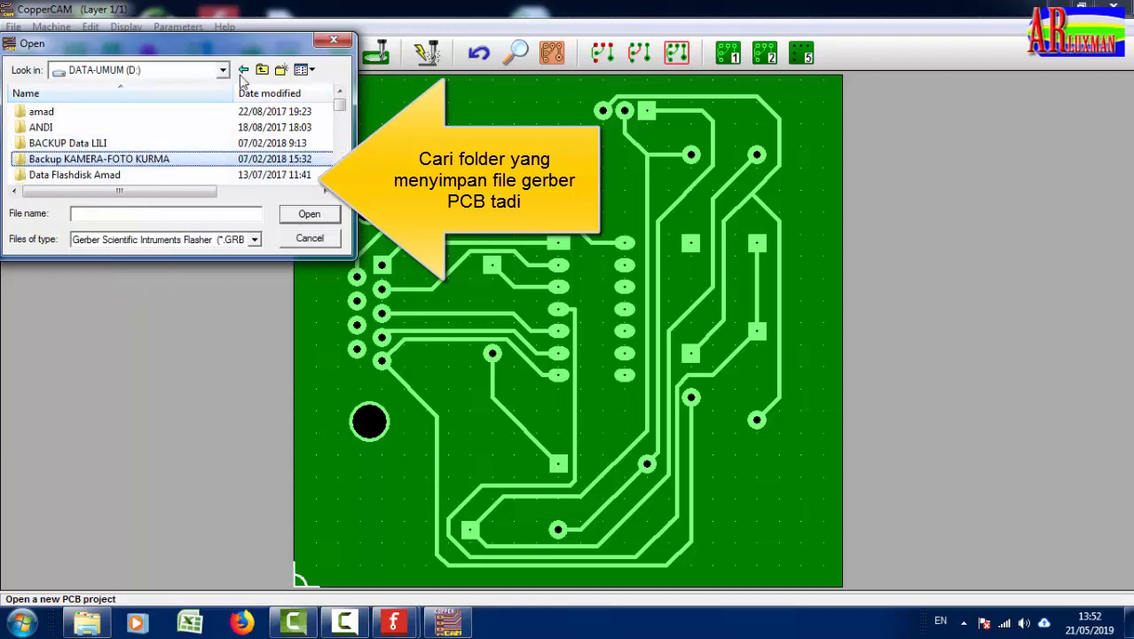
mouse_move(341, 109)
left_mouse_down()
mouse_move(343, 140)
mouse_move(342, 130)
left_mouse_up()
left_click(117, 131)
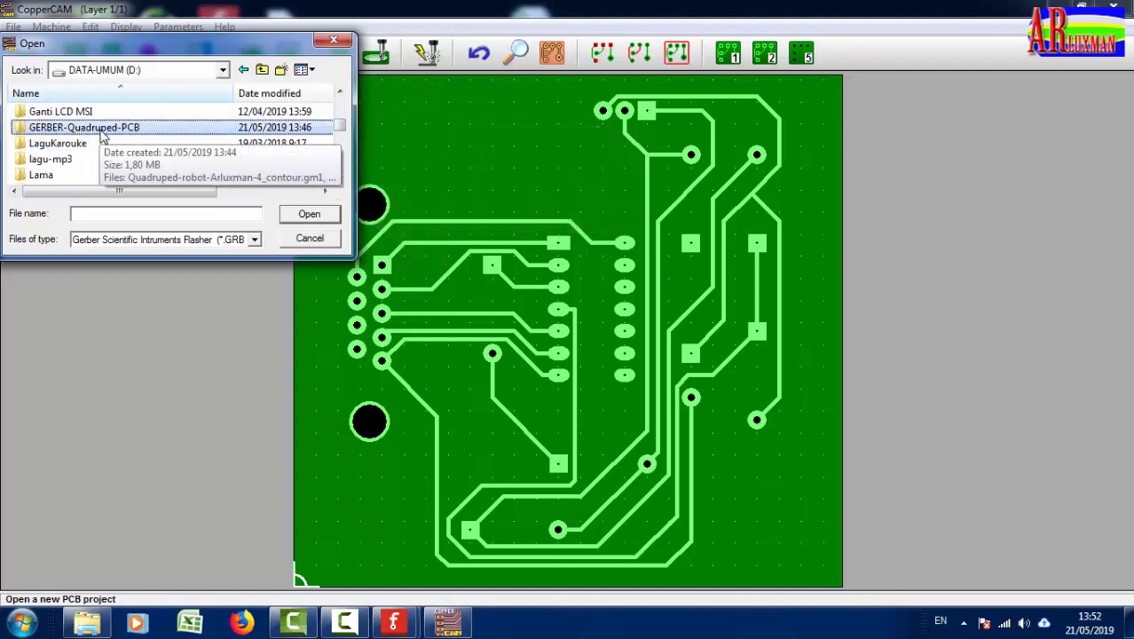
double_click(101, 135)
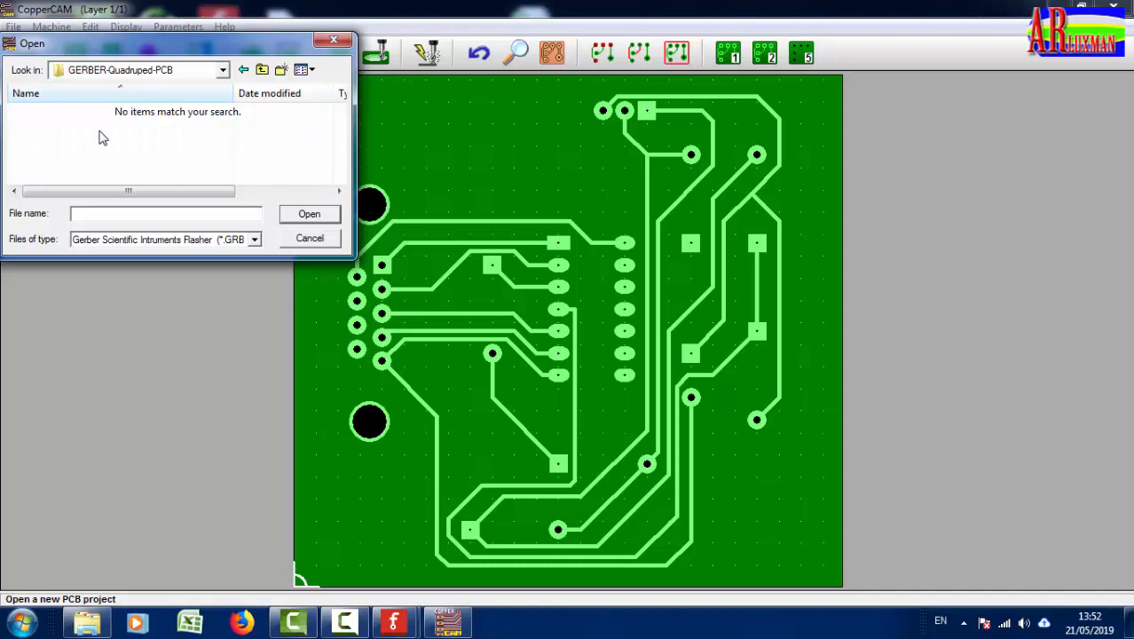
Show all file types and open Quadruped-robot-Arluxman-4_copperBottom.gbl as the new circuit
left_click(254, 240)
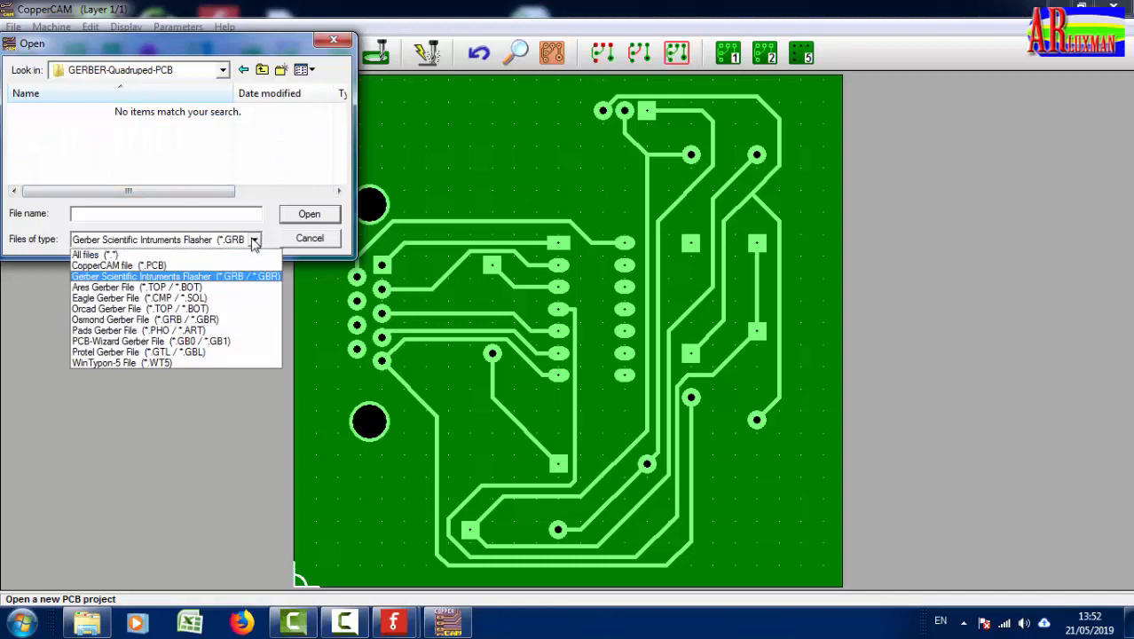
left_click(169, 259)
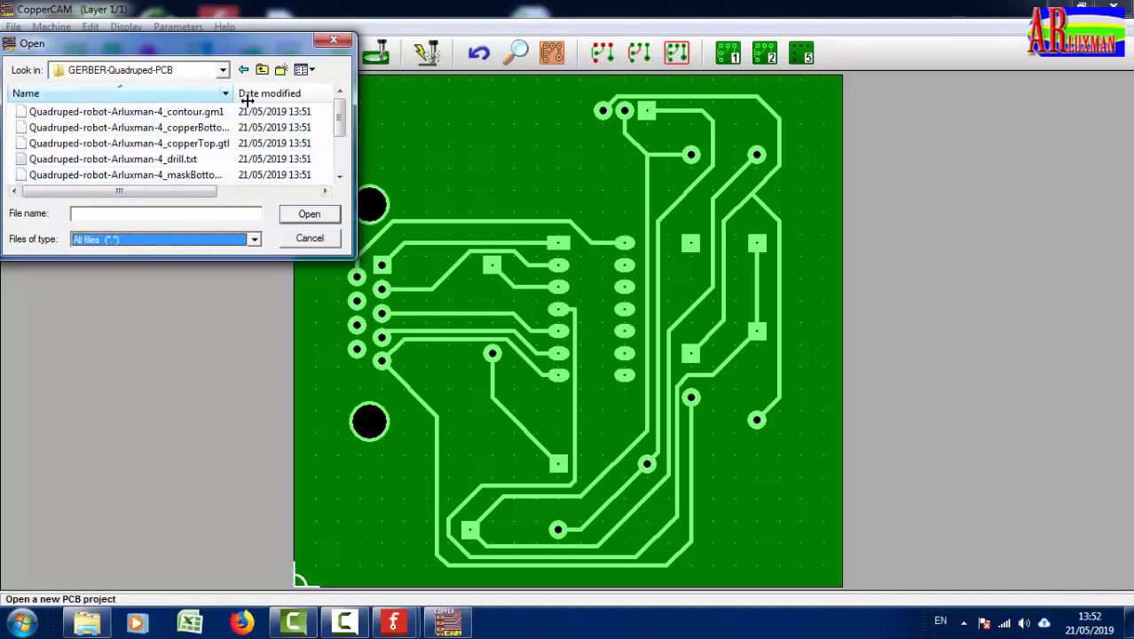
left_click_drag(247, 101, 283, 98)
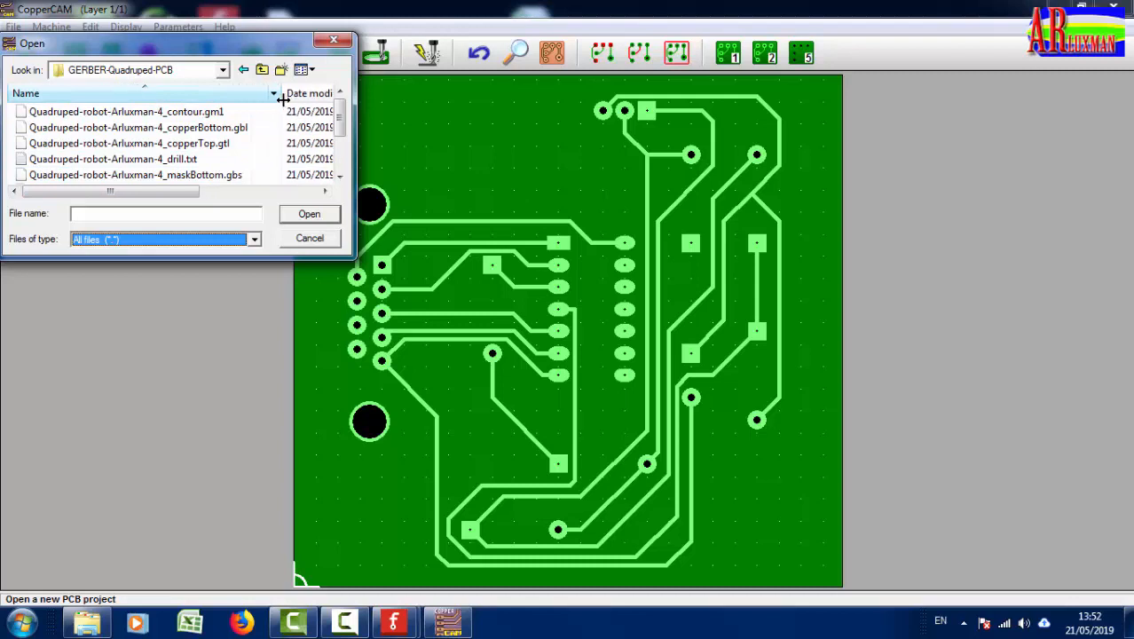
left_click(221, 129)
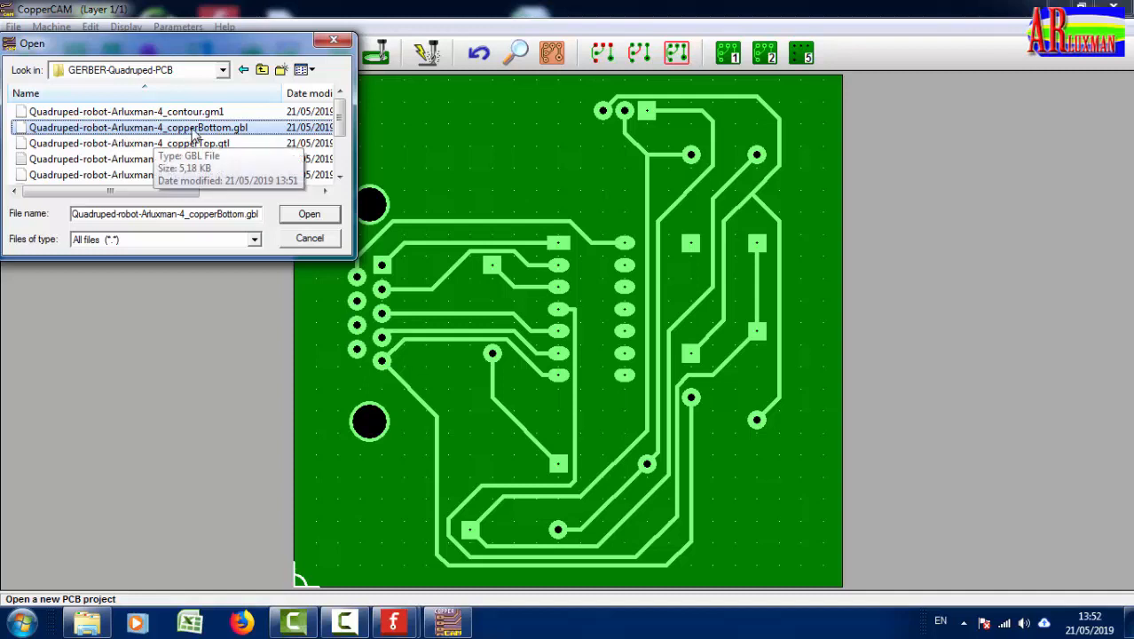
left_click(311, 216)
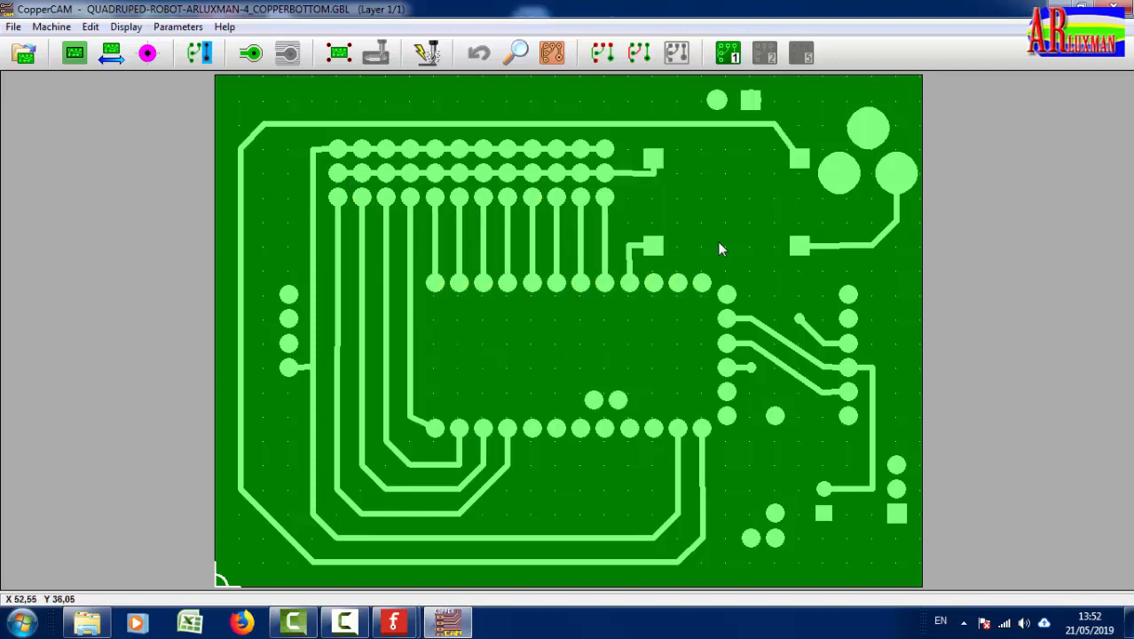
Import the drill file Quadruped-robot-Arluxman-4_drill.txt onto the bottom copper layer and accept the import as valid
left_click(14, 26)
mouse_move(41, 48)
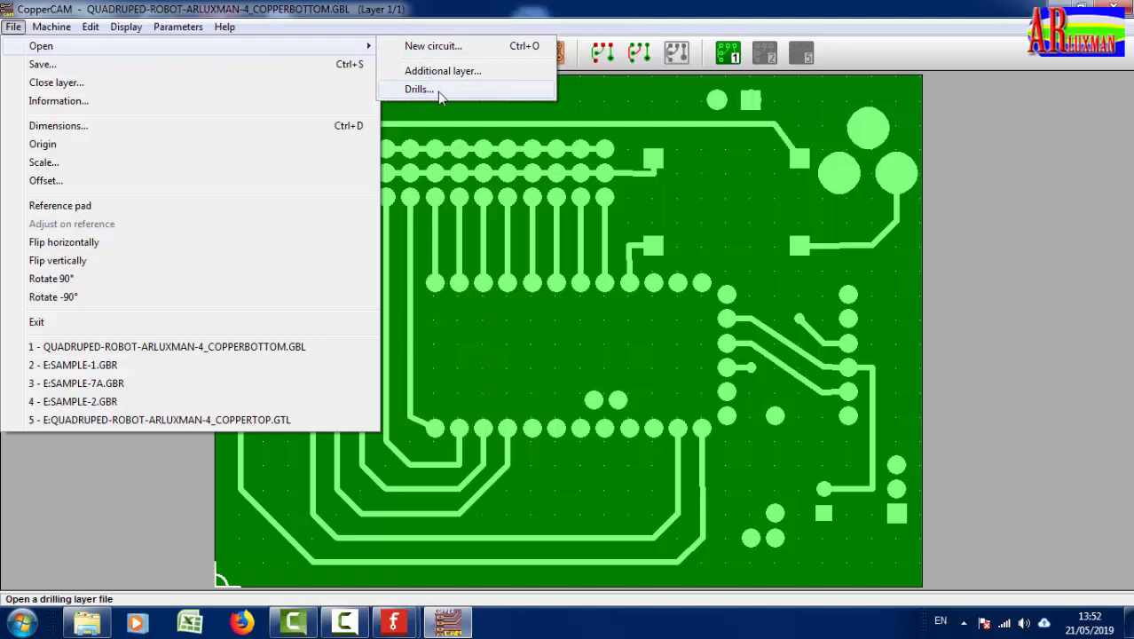
left_click(437, 93)
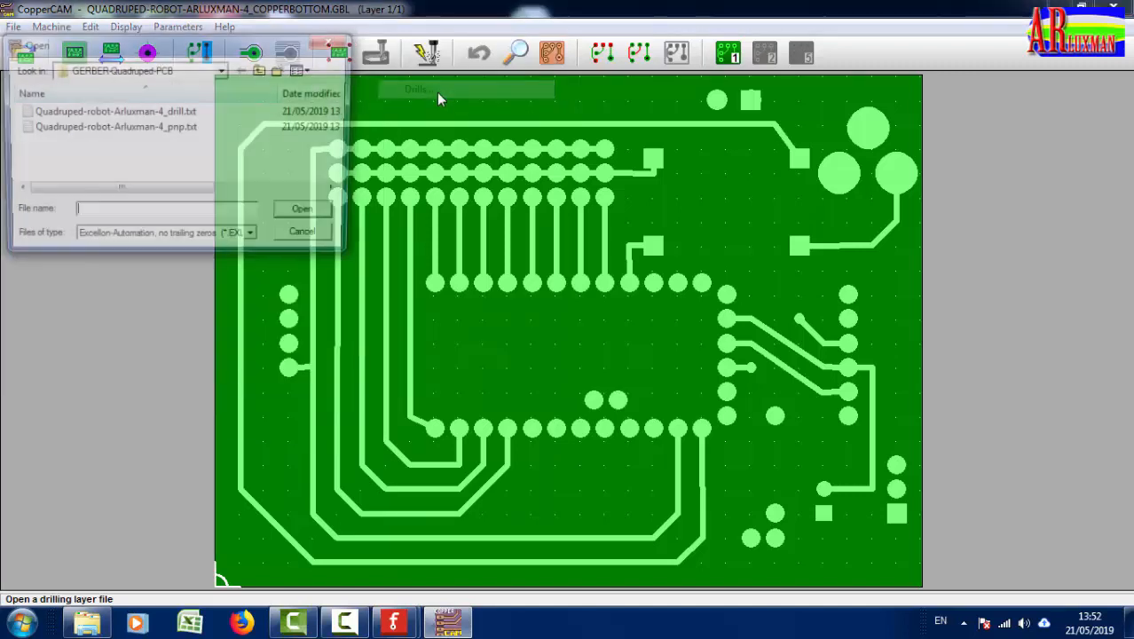
left_click(183, 114)
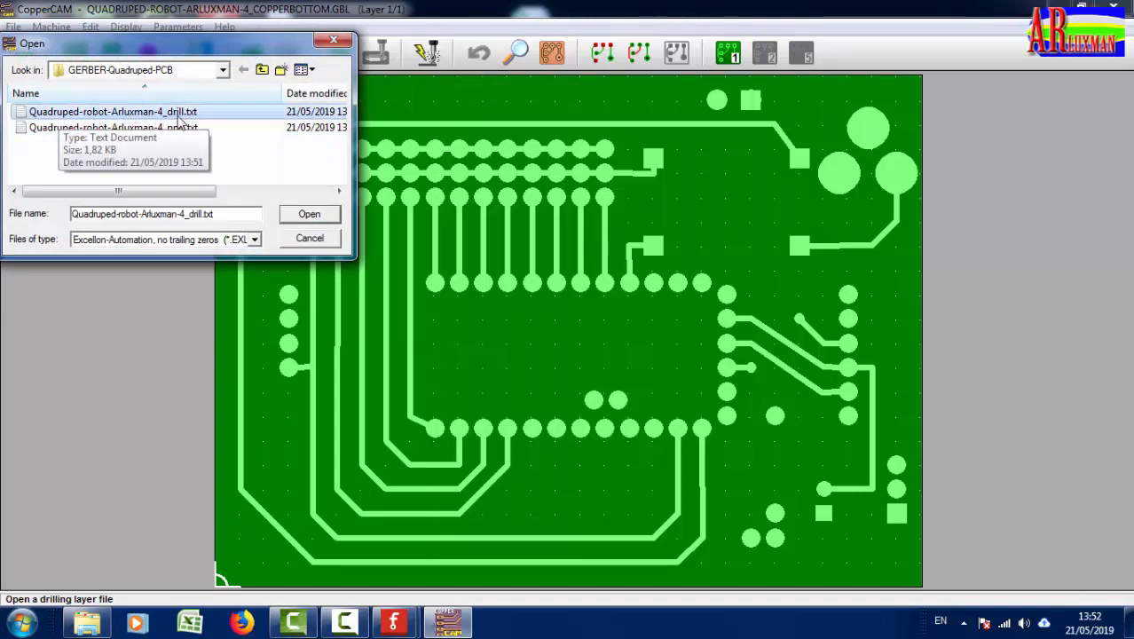
left_click(307, 217)
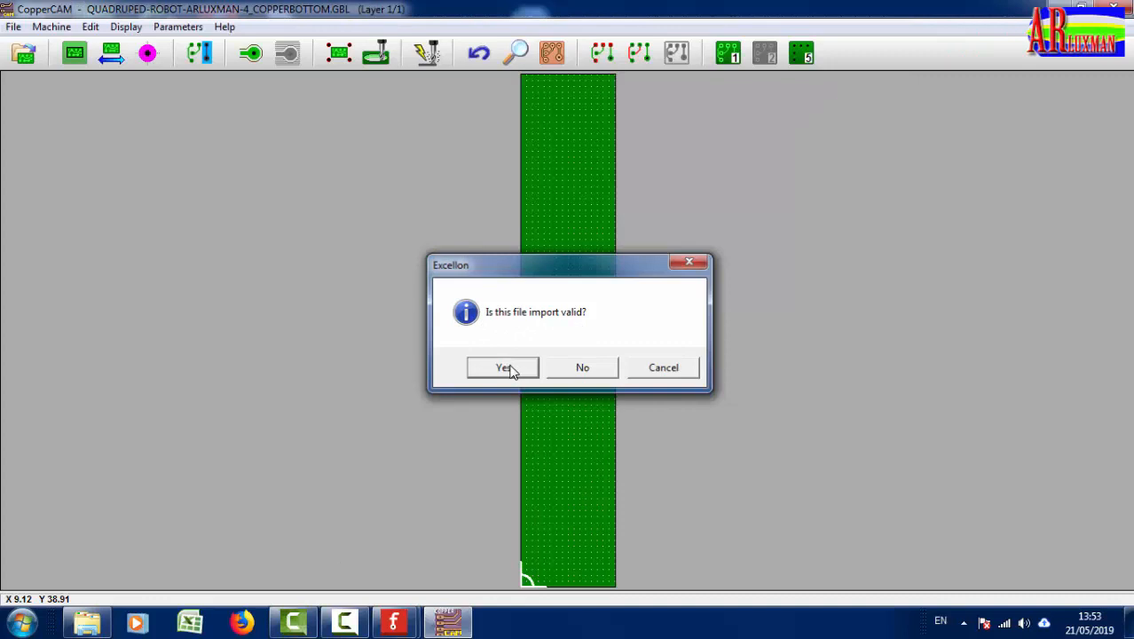
left_click(508, 367)
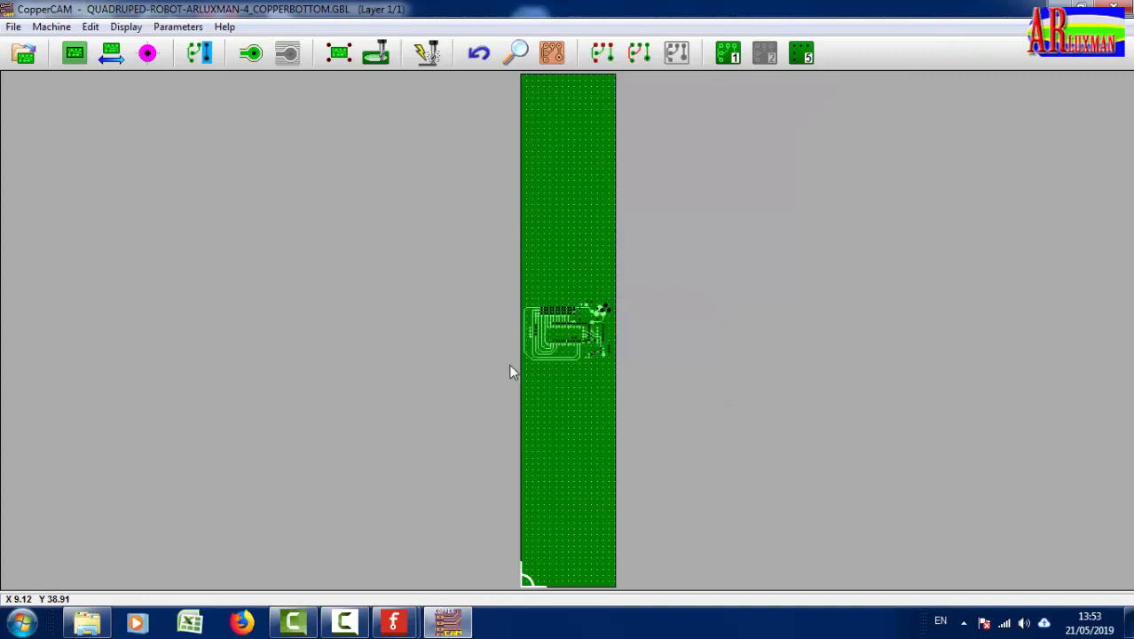
Set the uppermost of the three large round pads near the board's upper-right corner as the copper layer's reference pad
left_click(517, 54)
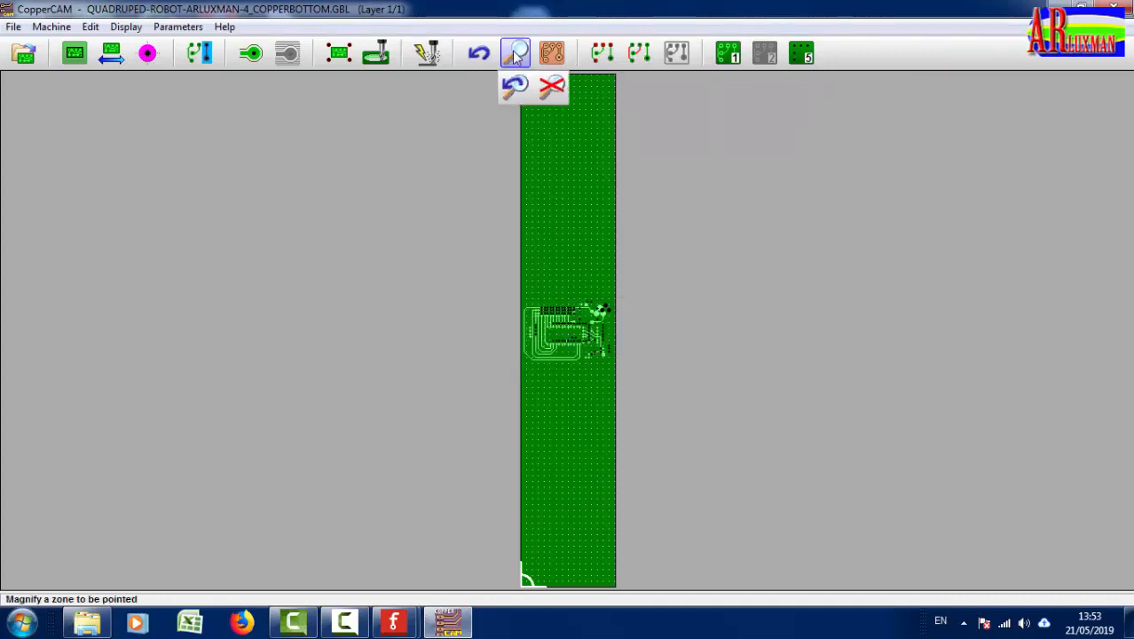
left_click(577, 325)
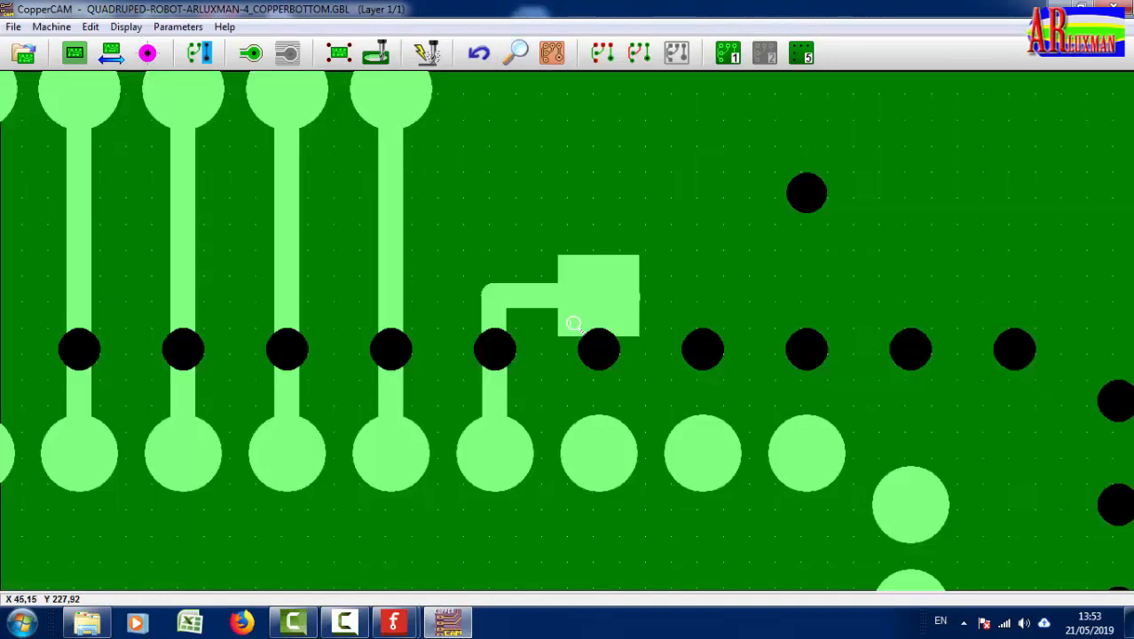
scroll(702, 365, "down", 2)
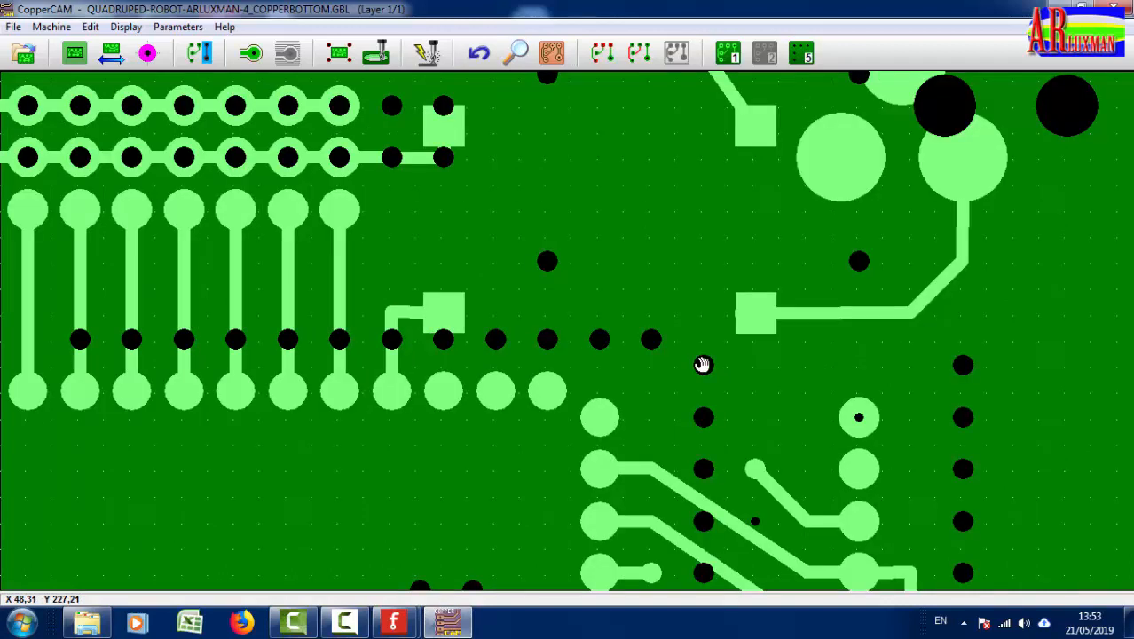
scroll(702, 364, "down", 2)
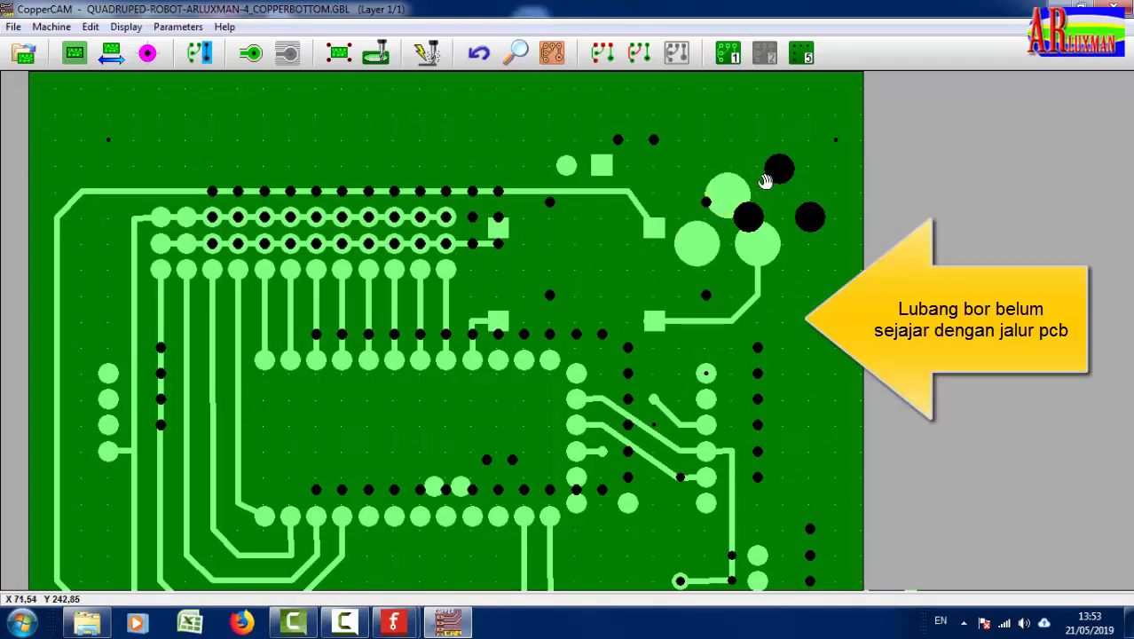
left_click_drag(775, 178, 753, 154)
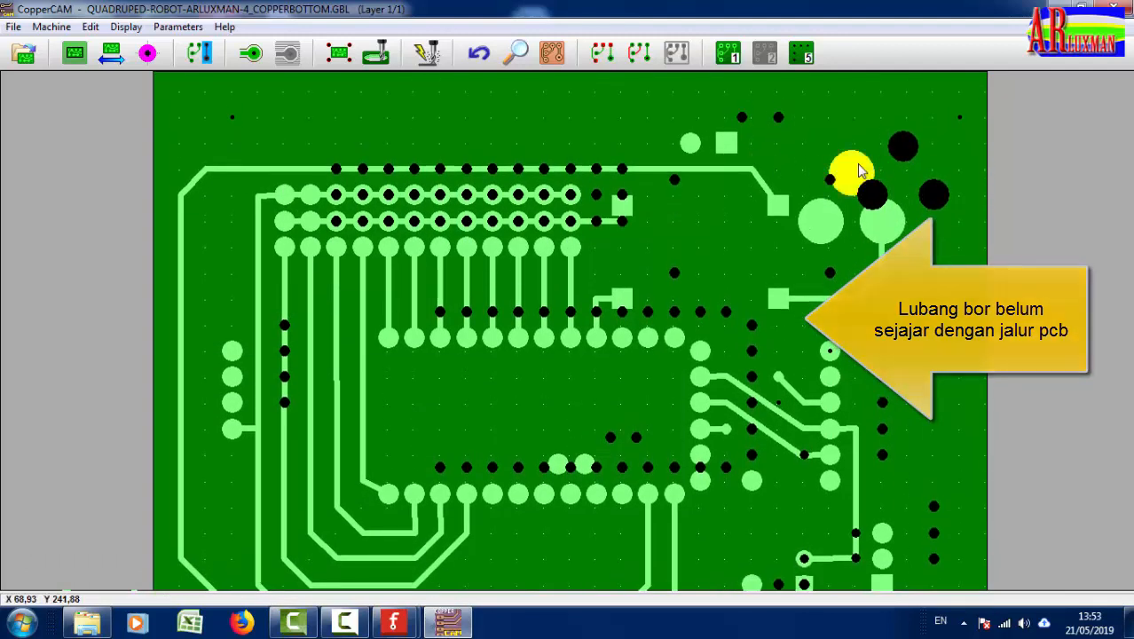
left_click(856, 167)
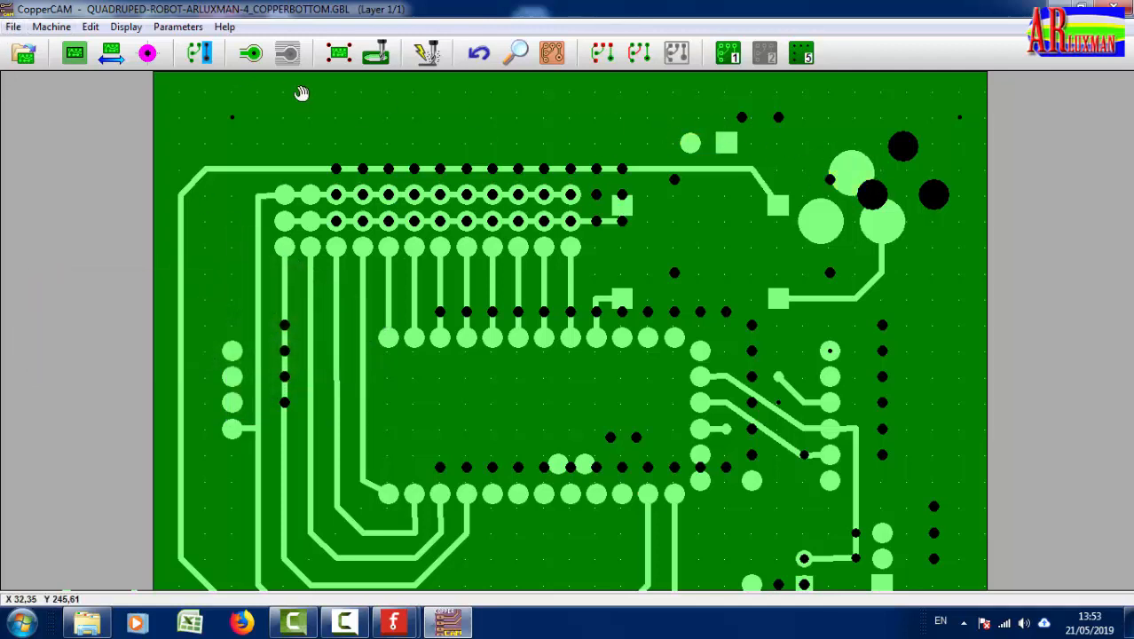
left_click(15, 27)
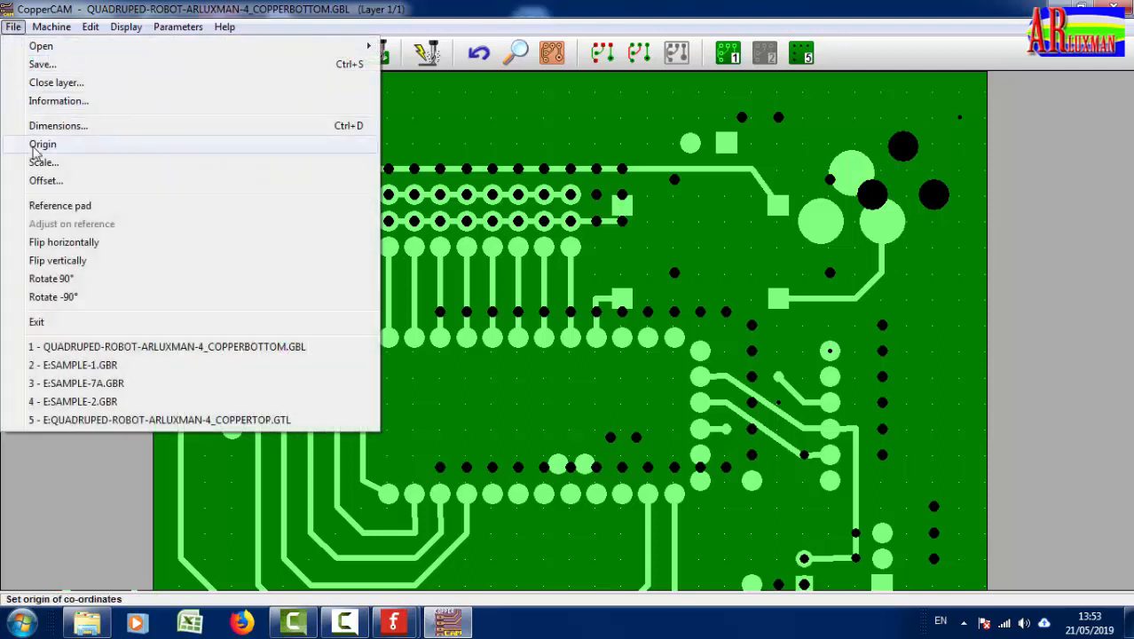
left_click(89, 207)
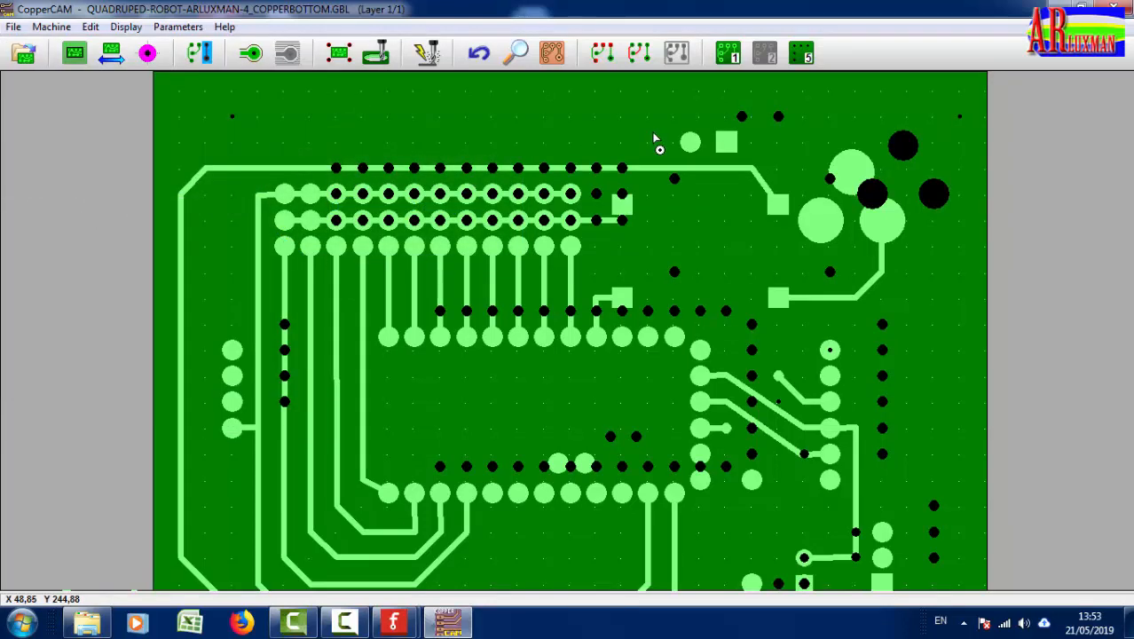
left_click(850, 173)
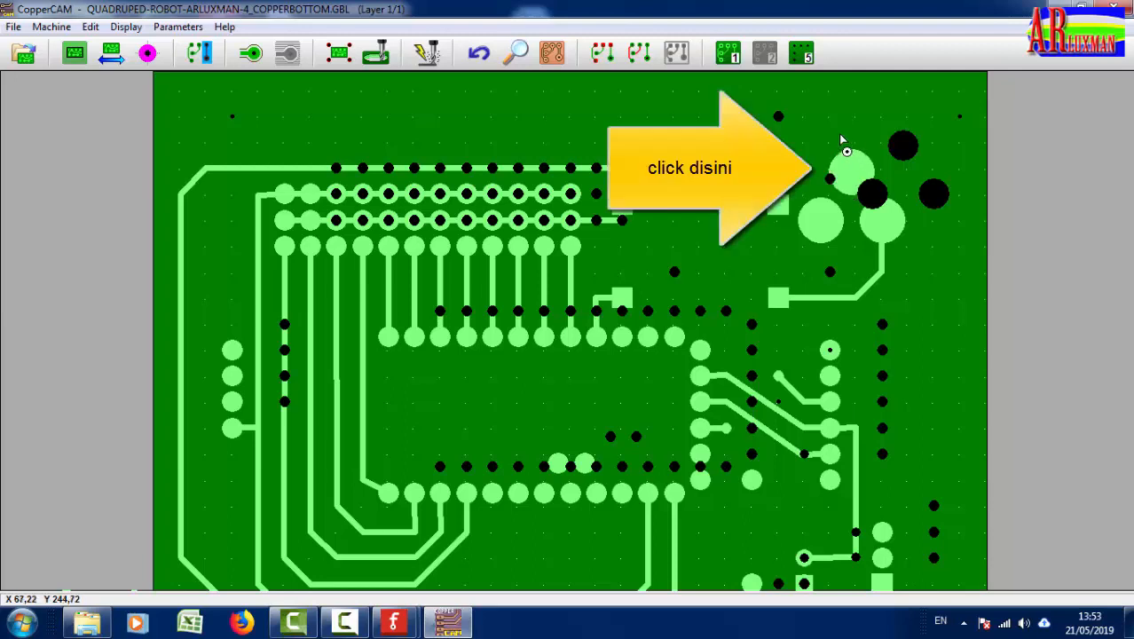
left_click(849, 169)
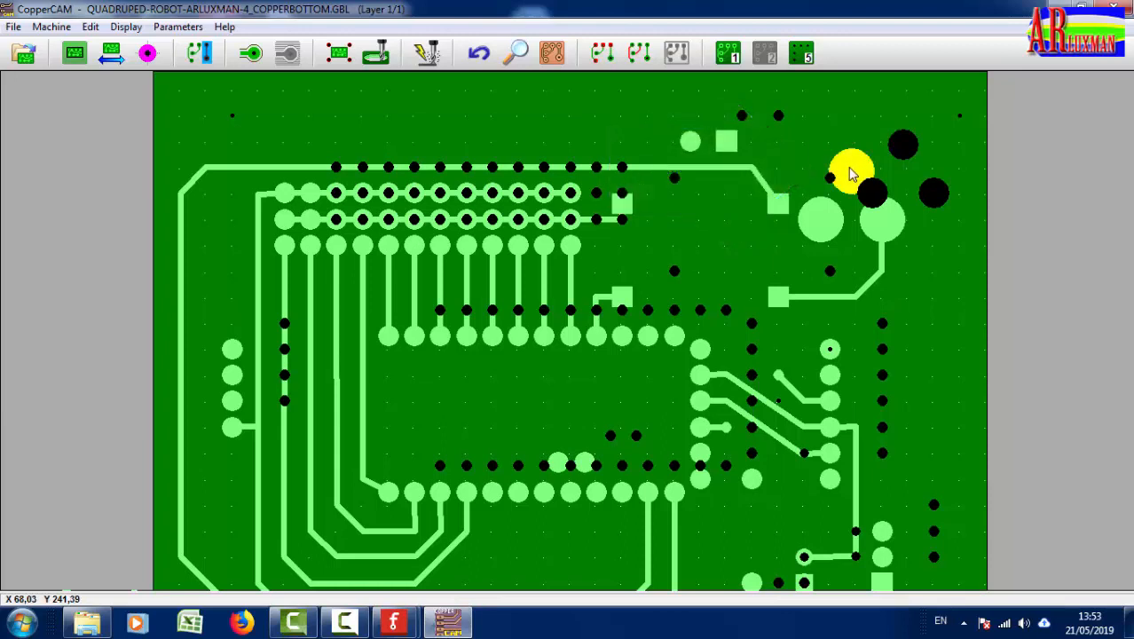
Mark the uppermost large pad as the reference pad and adjust layer #5 (drills) onto it using the uppermost large drill hole
left_click(850, 172)
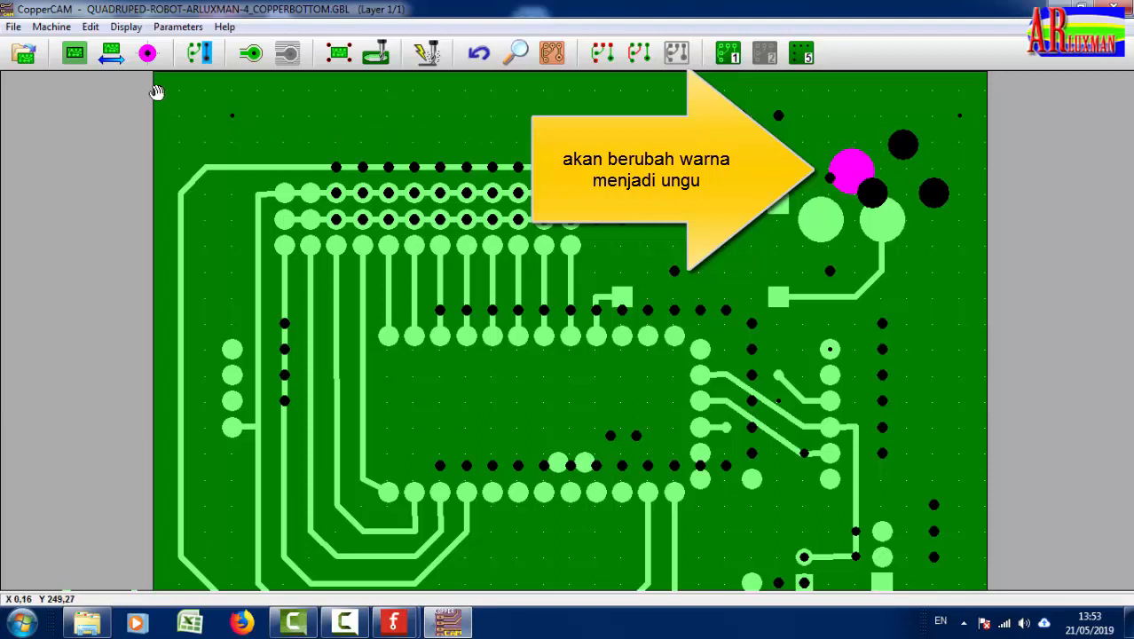
left_click(126, 27)
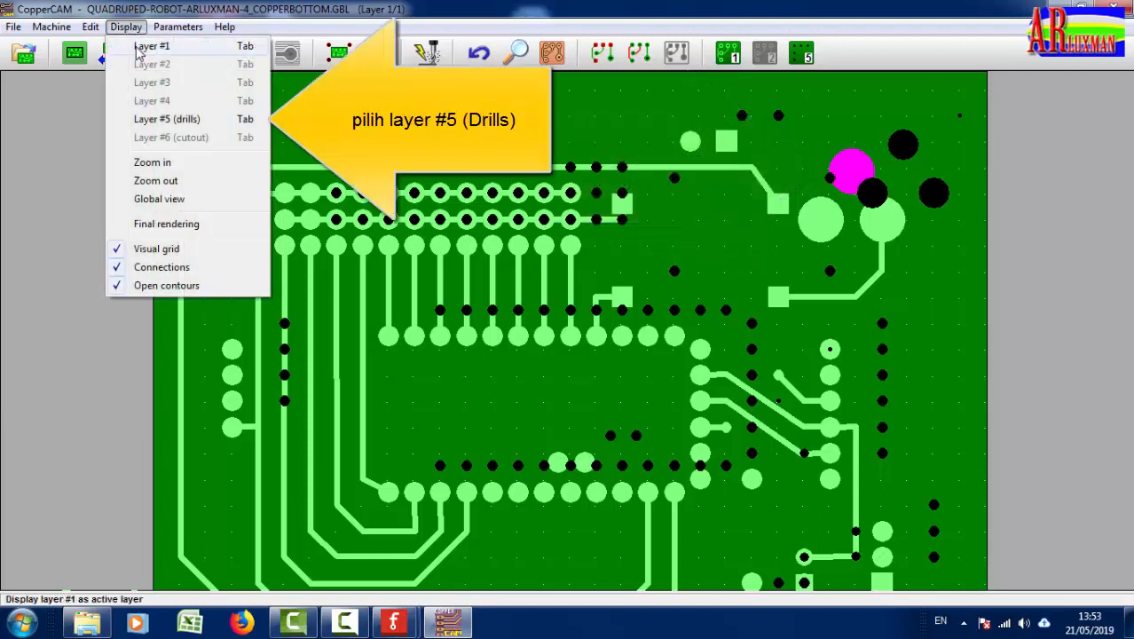
left_click(203, 124)
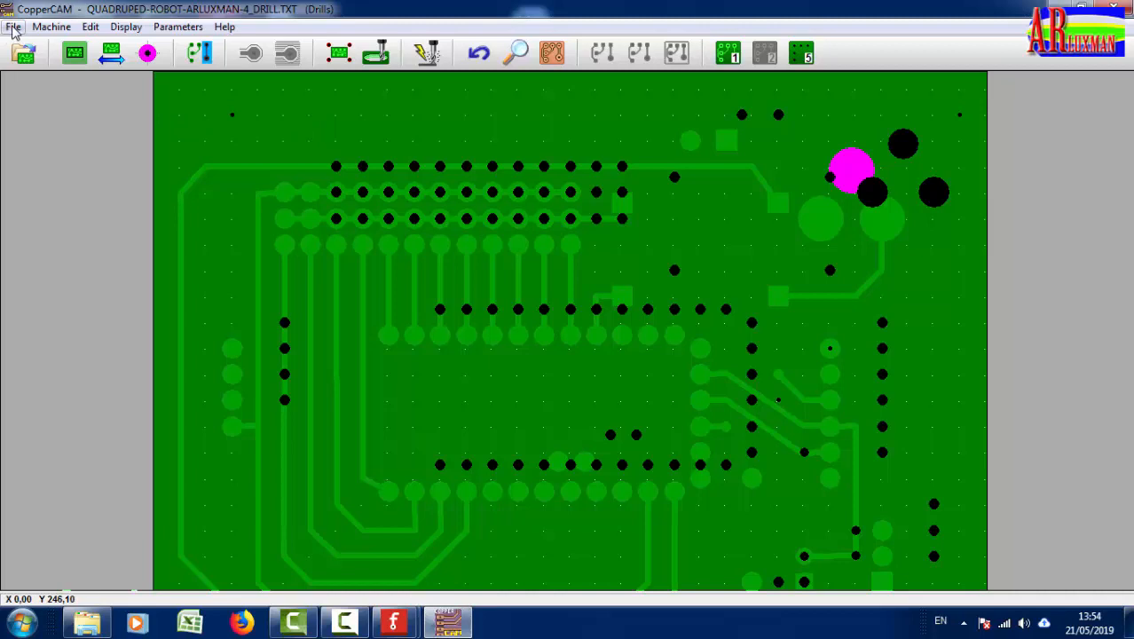
left_click(14, 27)
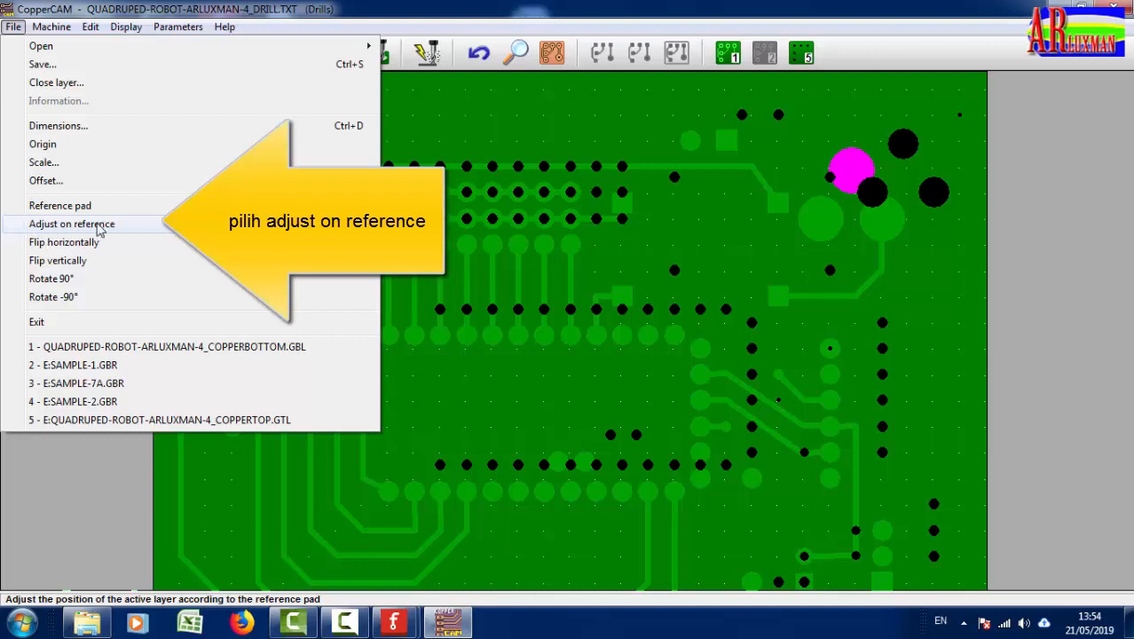
left_click(71, 224)
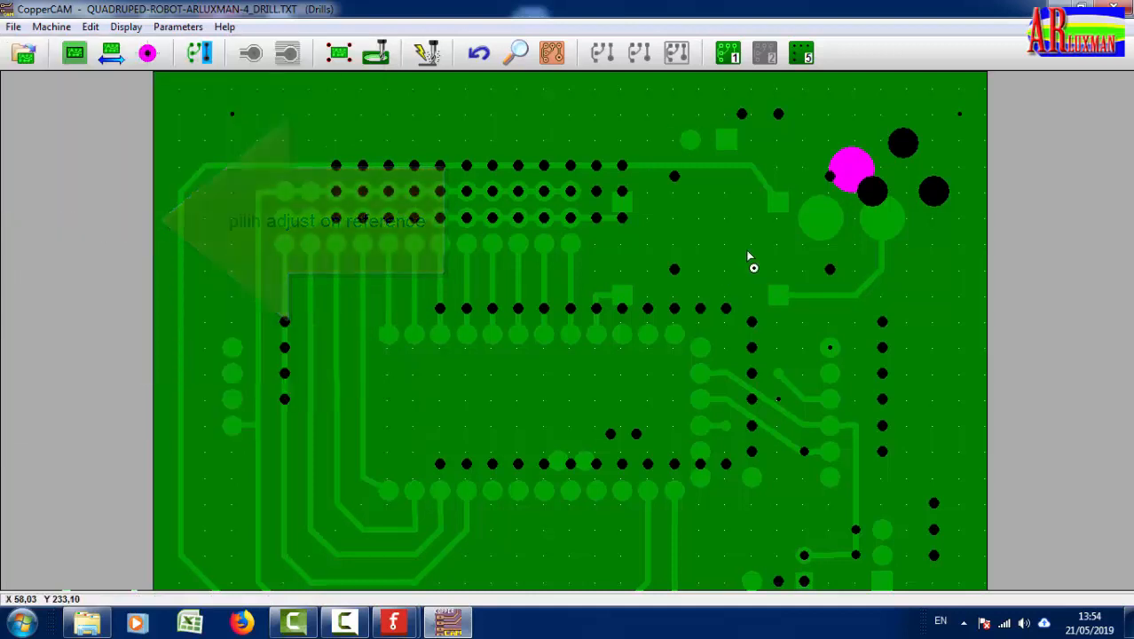
left_click(906, 151)
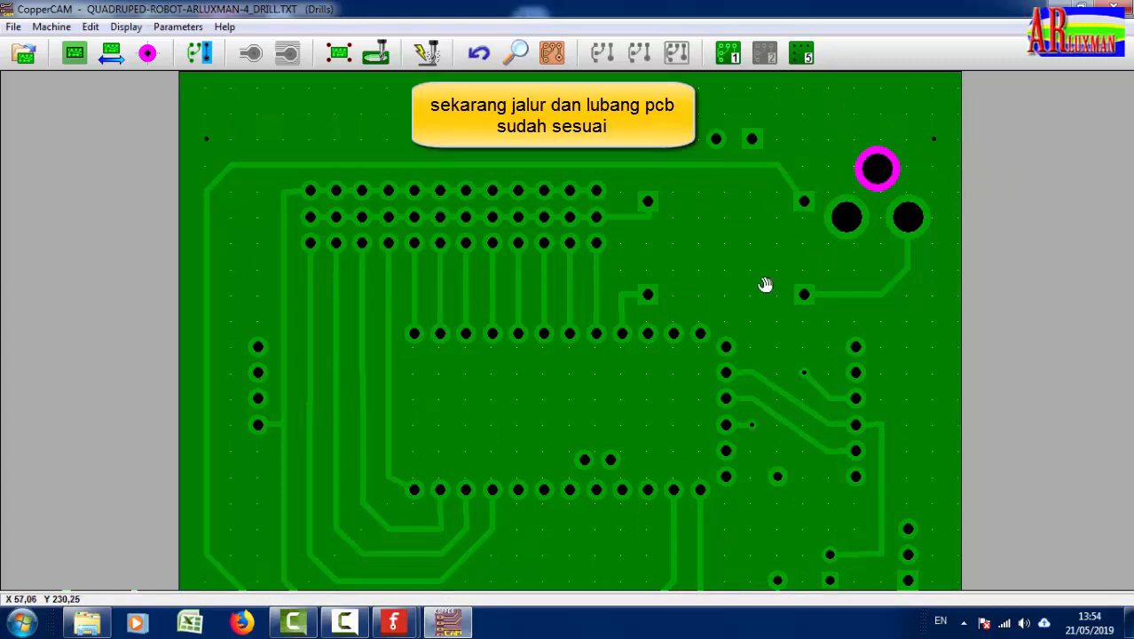
Check the drill holes against the pads across the board and make layer #1 the active layer
scroll(765, 284, "up", 2)
scroll(621, 326, "down", 2)
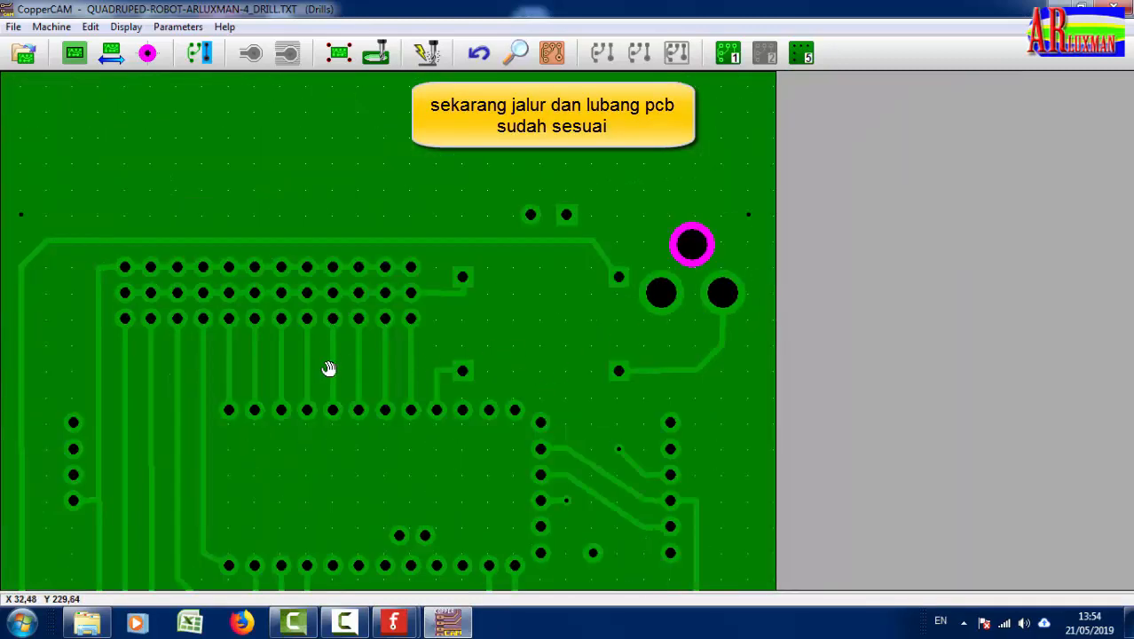
scroll(365, 453, "down", 2)
scroll(577, 337, "up", 2)
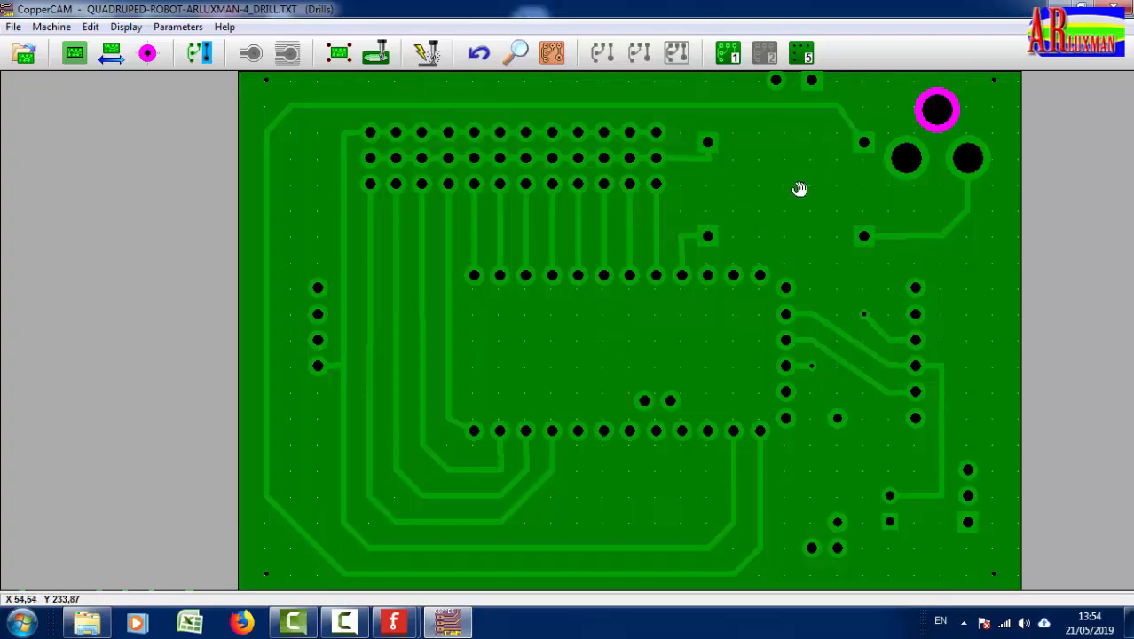
left_click(126, 27)
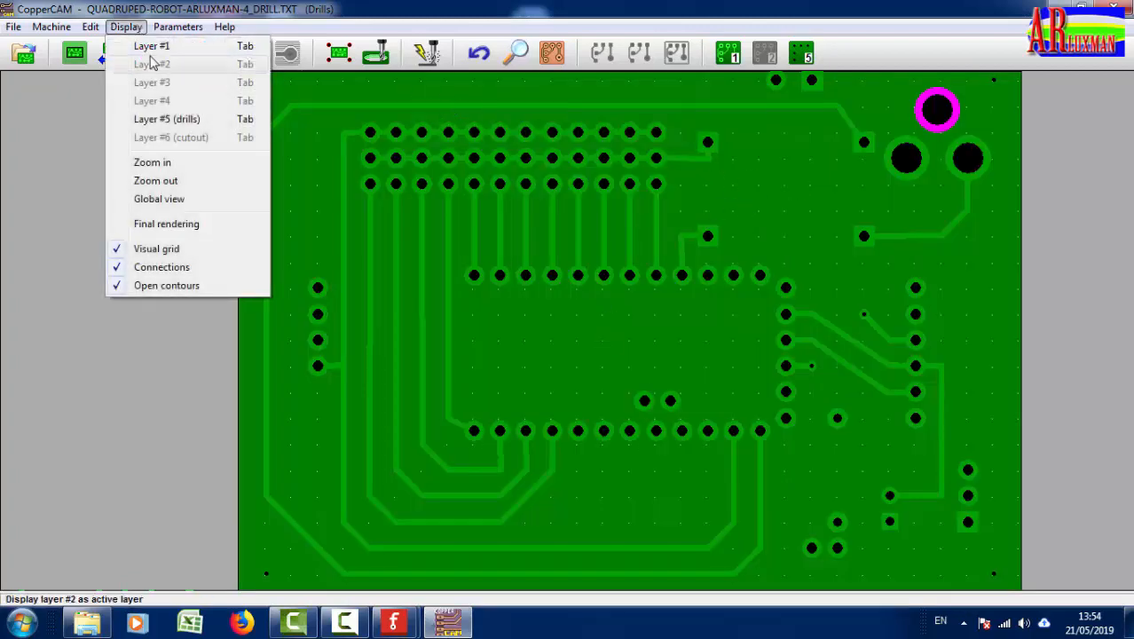
left_click(149, 46)
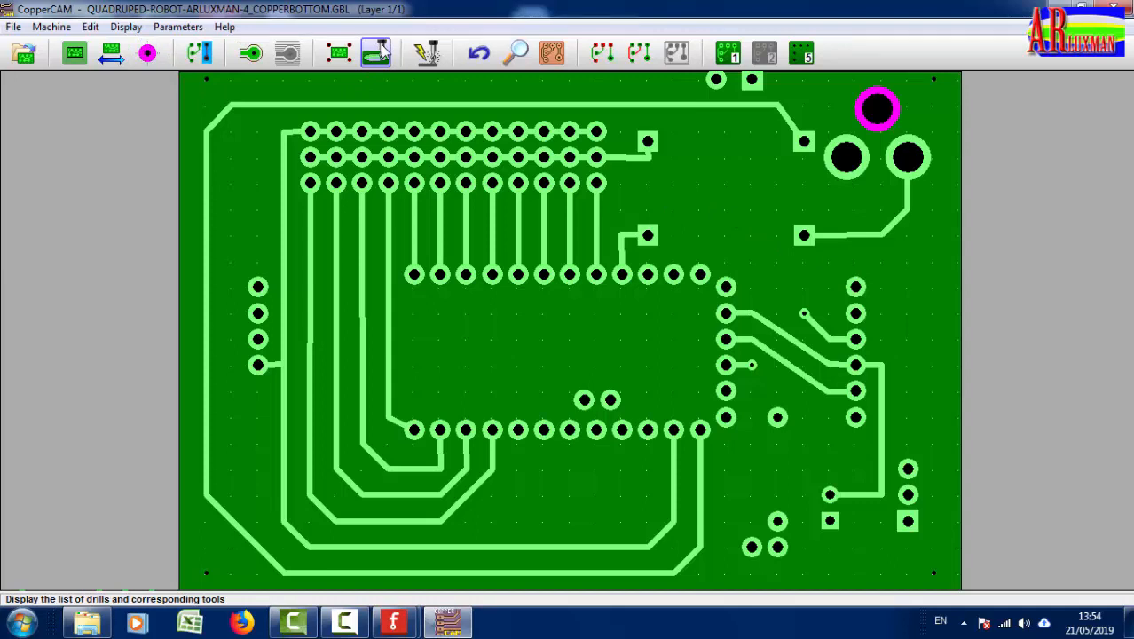
left_click(251, 55)
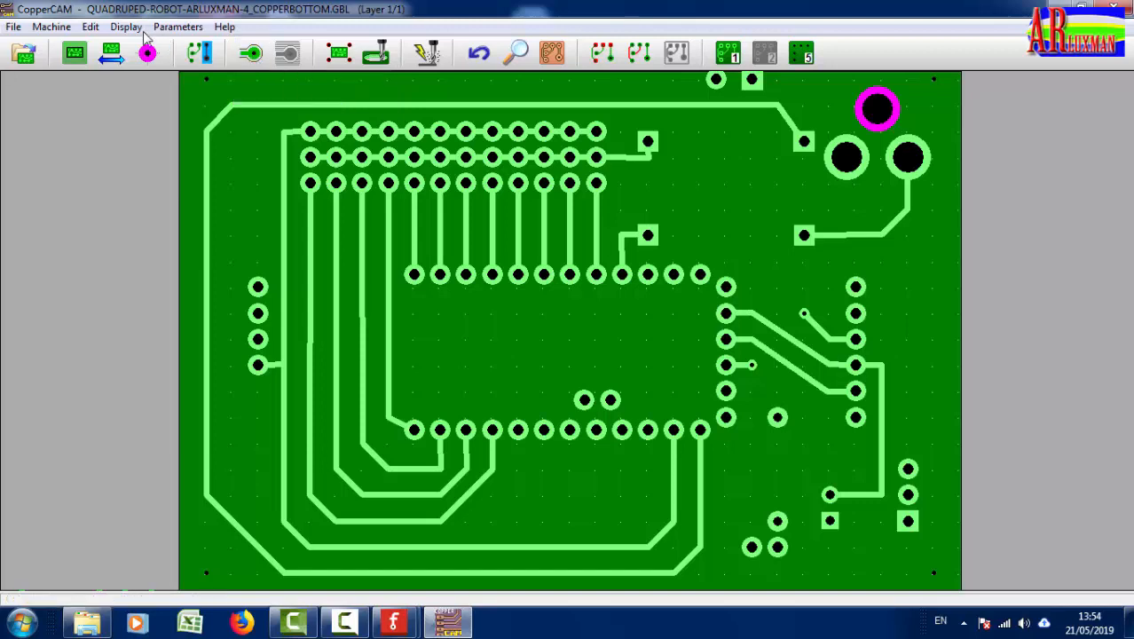
left_click(90, 27)
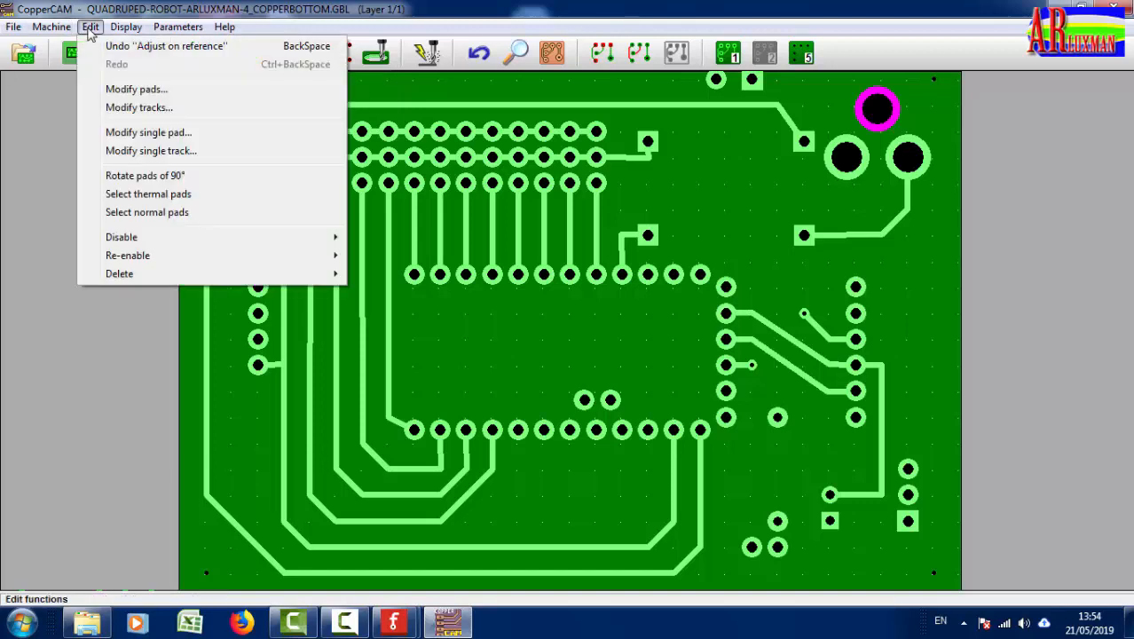
mouse_move(65, 33)
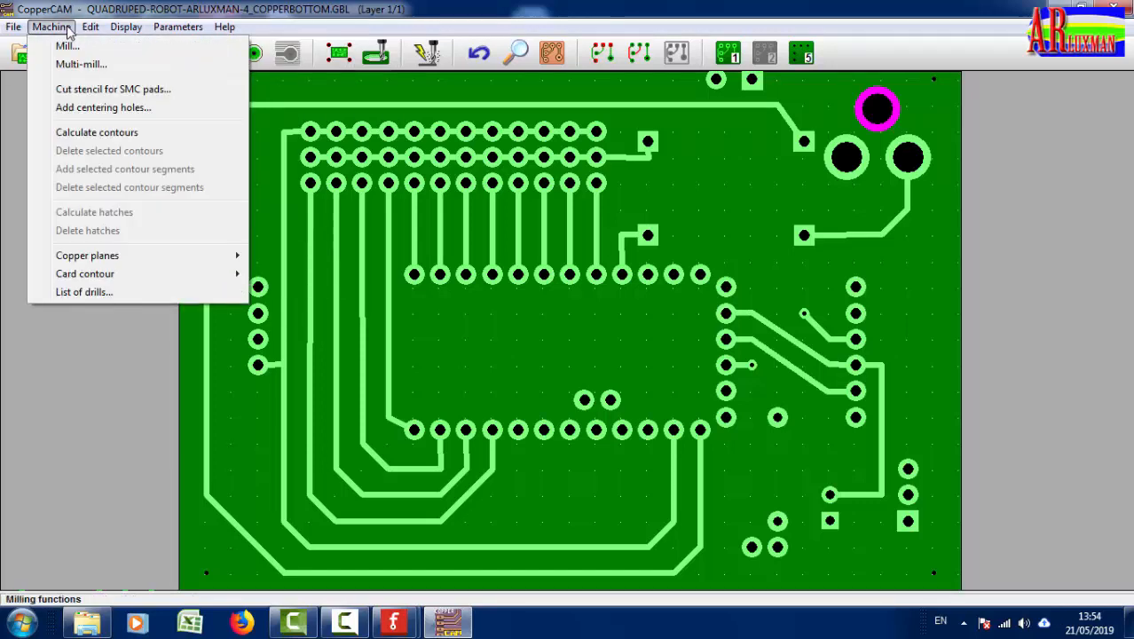
left_click(65, 45)
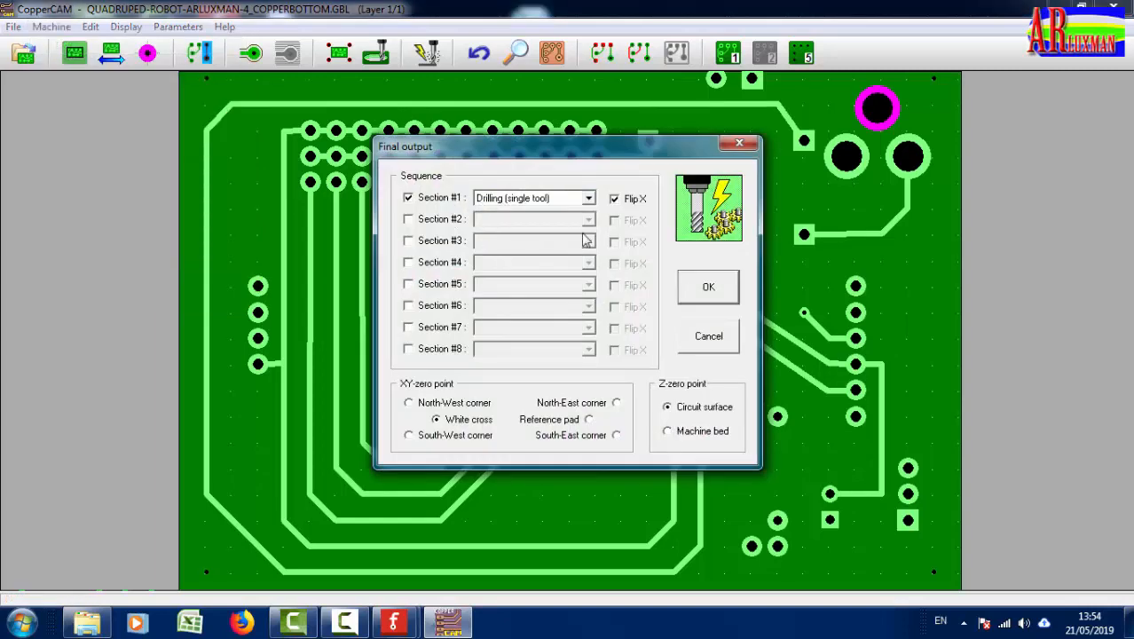
left_click(700, 337)
Calculate isolation contours on all layers with 1 successive contour and 0 extra contours around pads, and preview the final rendering
mouse_move(253, 58)
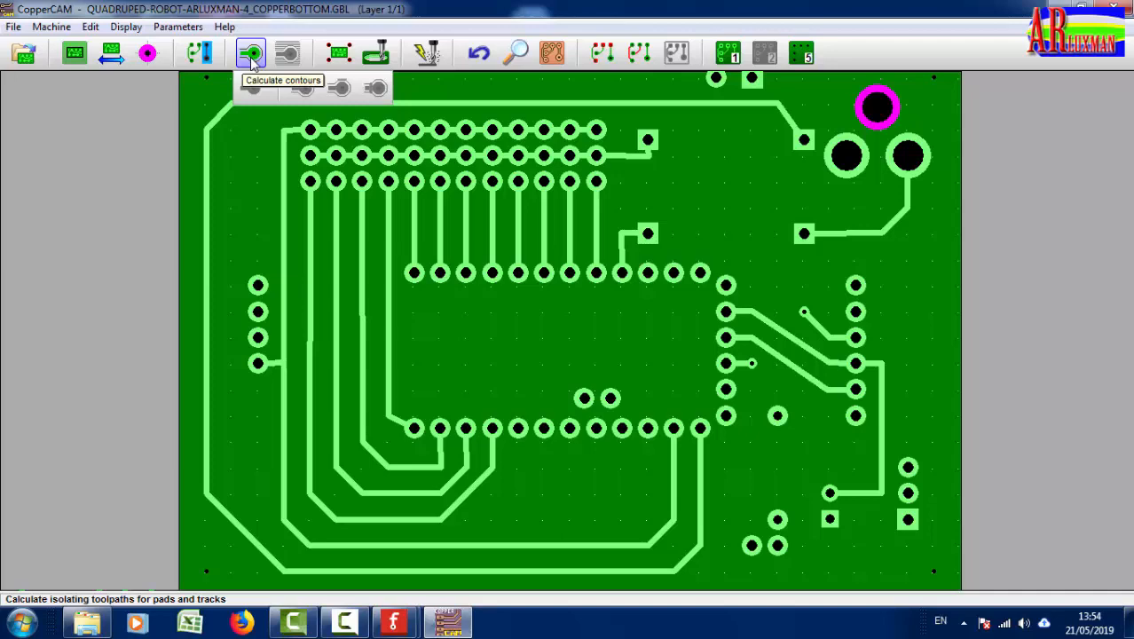
left_click(253, 58)
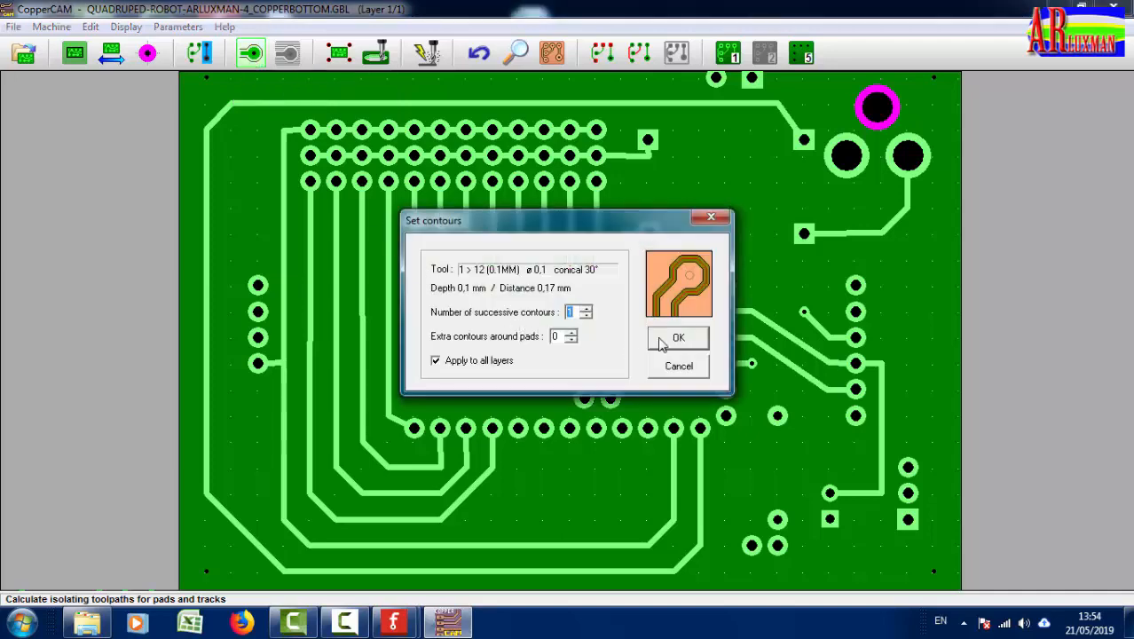
left_click(674, 341)
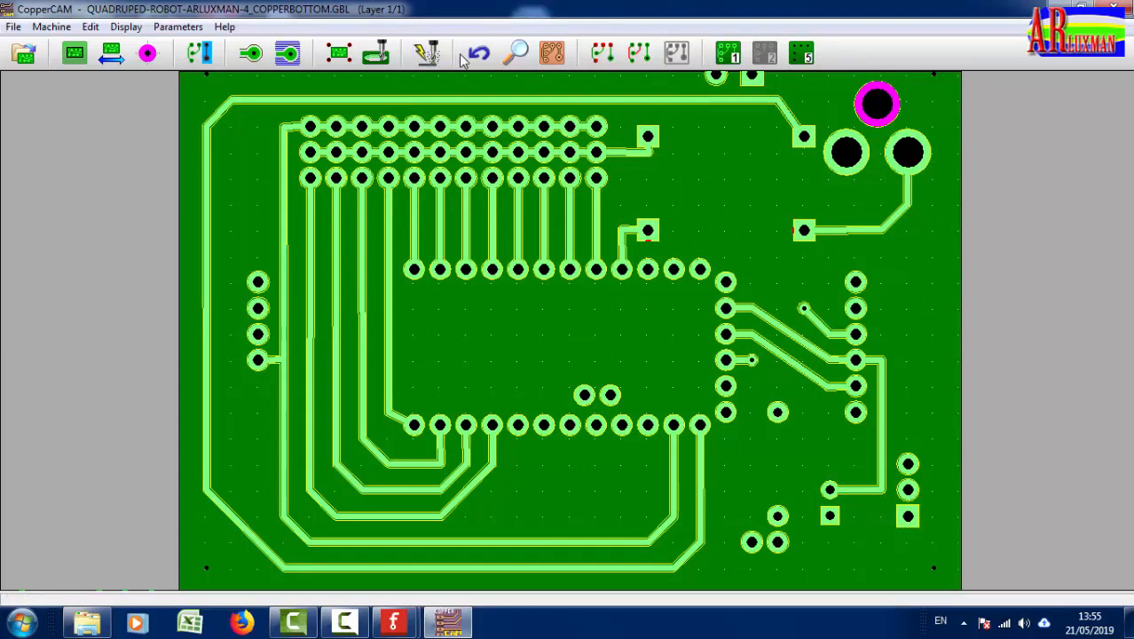
left_click(553, 55)
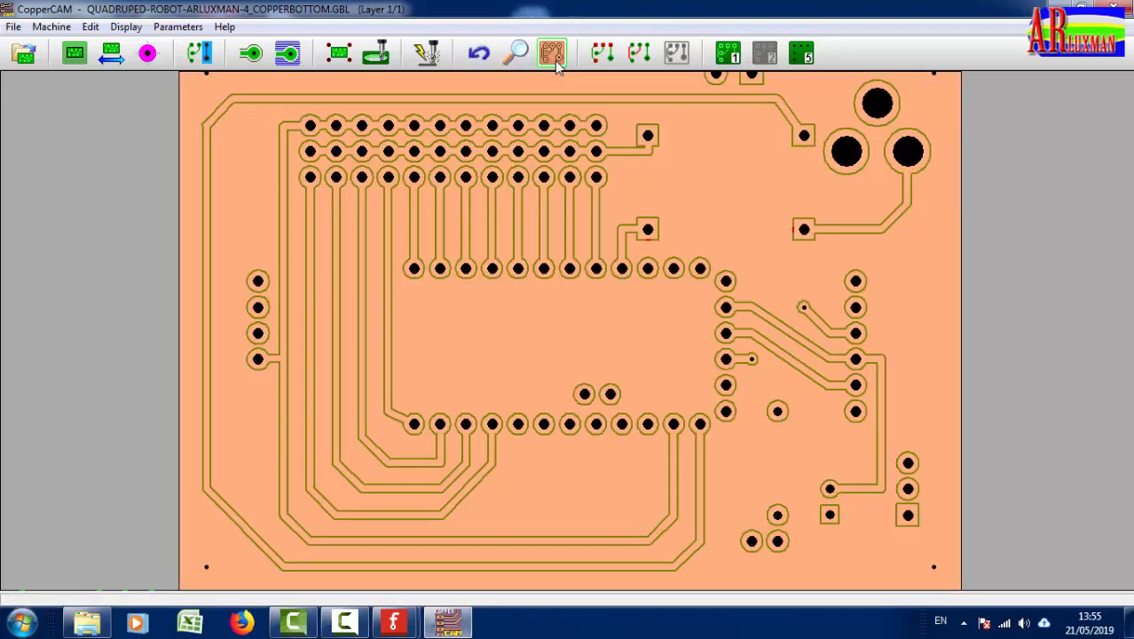
scroll(745, 286, "up", 1)
scroll(685, 300, "down", 2)
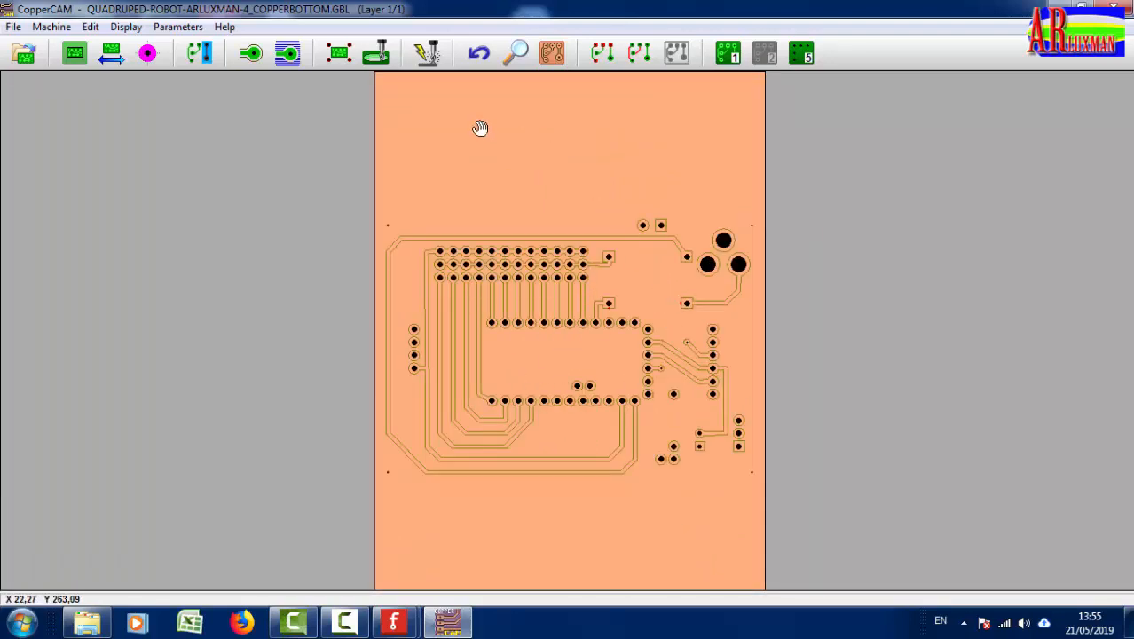
Generate the final G-code output with Section #1 set to Engraving layer #1
left_click(430, 54)
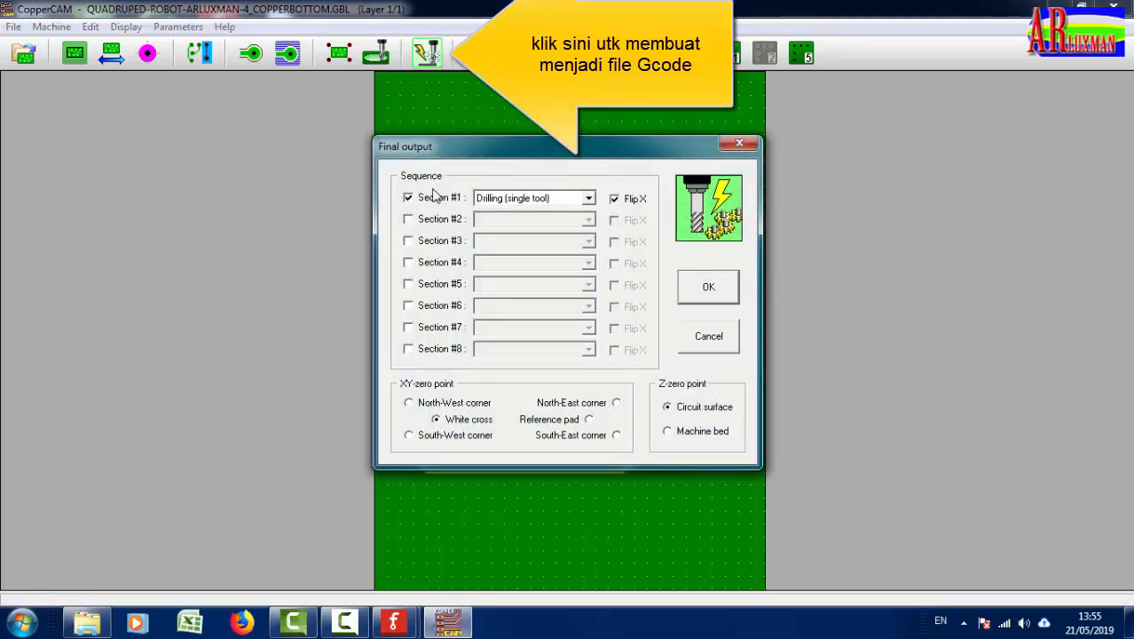
left_click(587, 199)
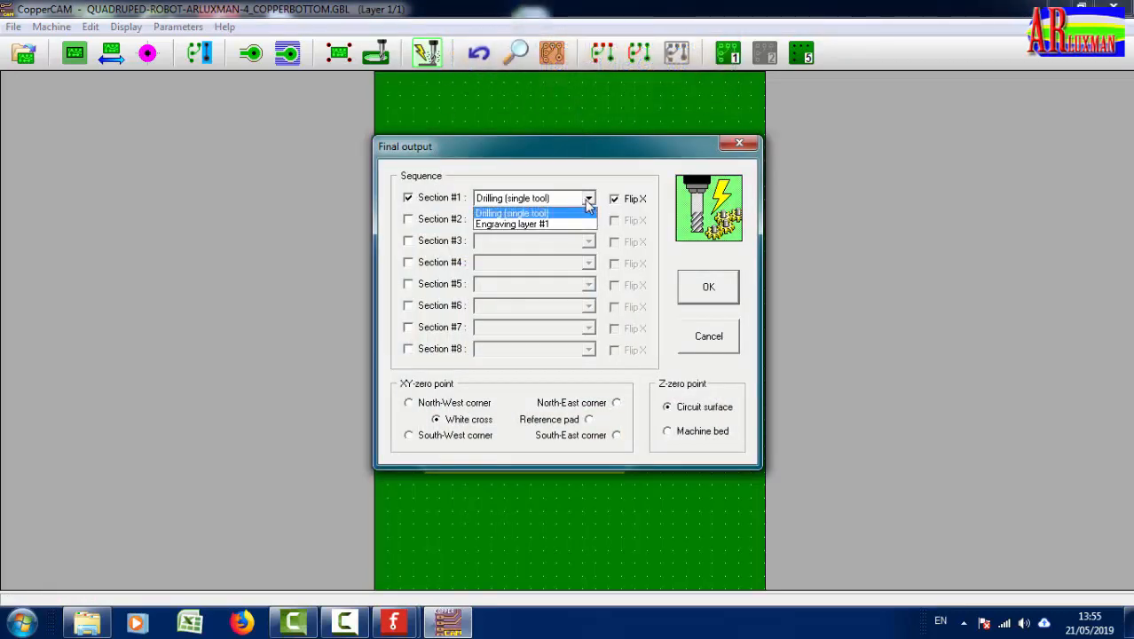
left_click(495, 225)
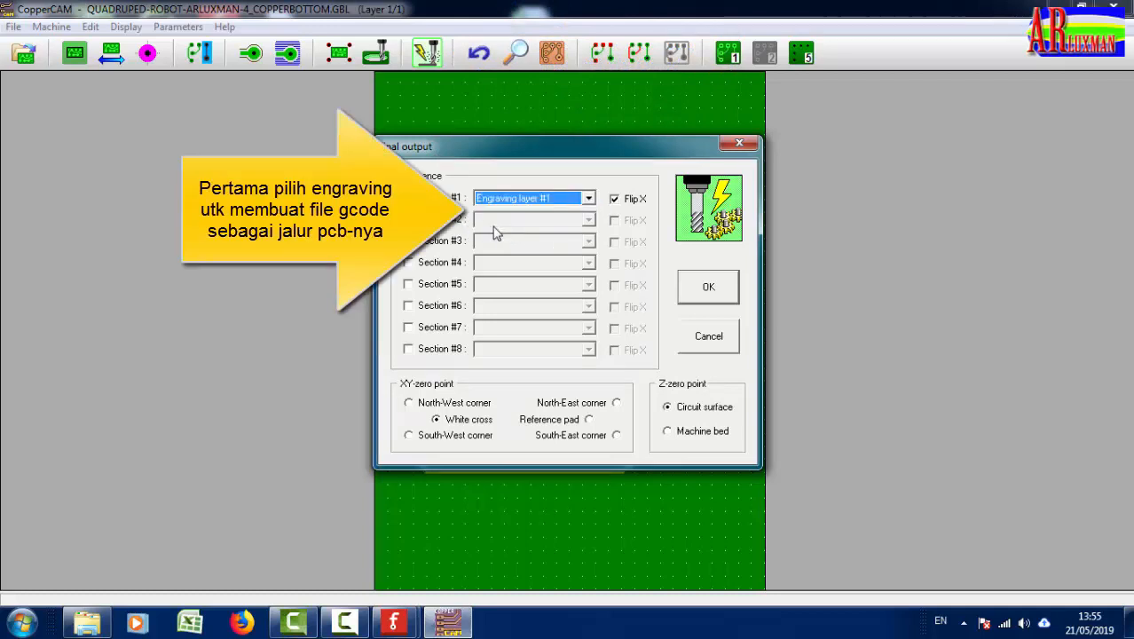
left_click(709, 287)
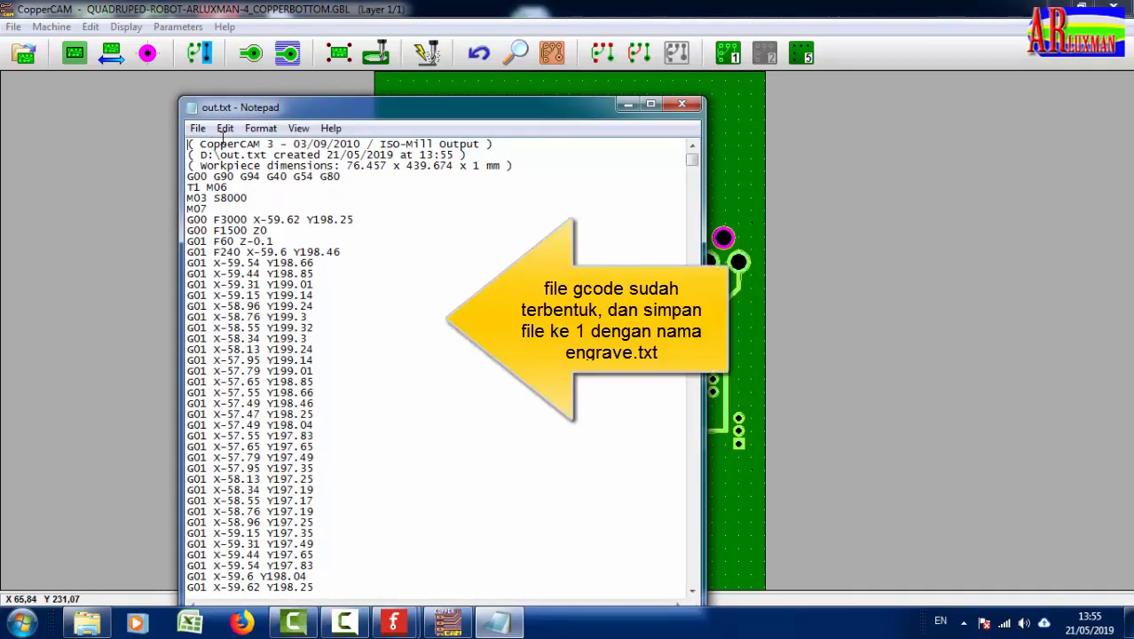
Start saving a copy of the engraving G-code in Notepad under the file name engrave
left_click_drag(284, 114, 317, 85)
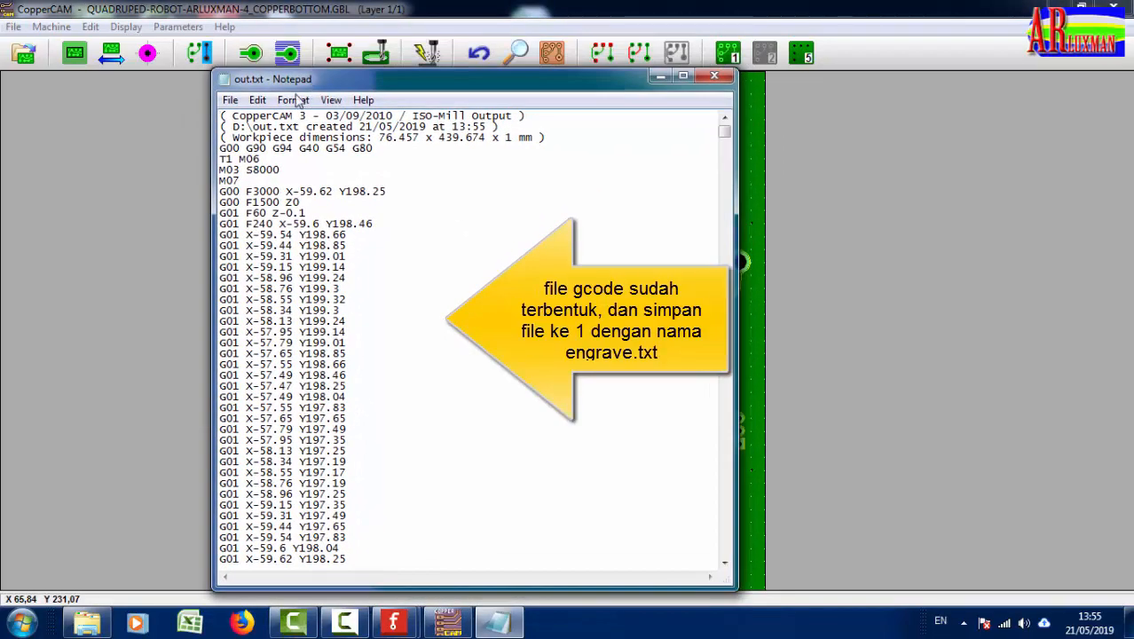
left_click(230, 101)
left_click(264, 178)
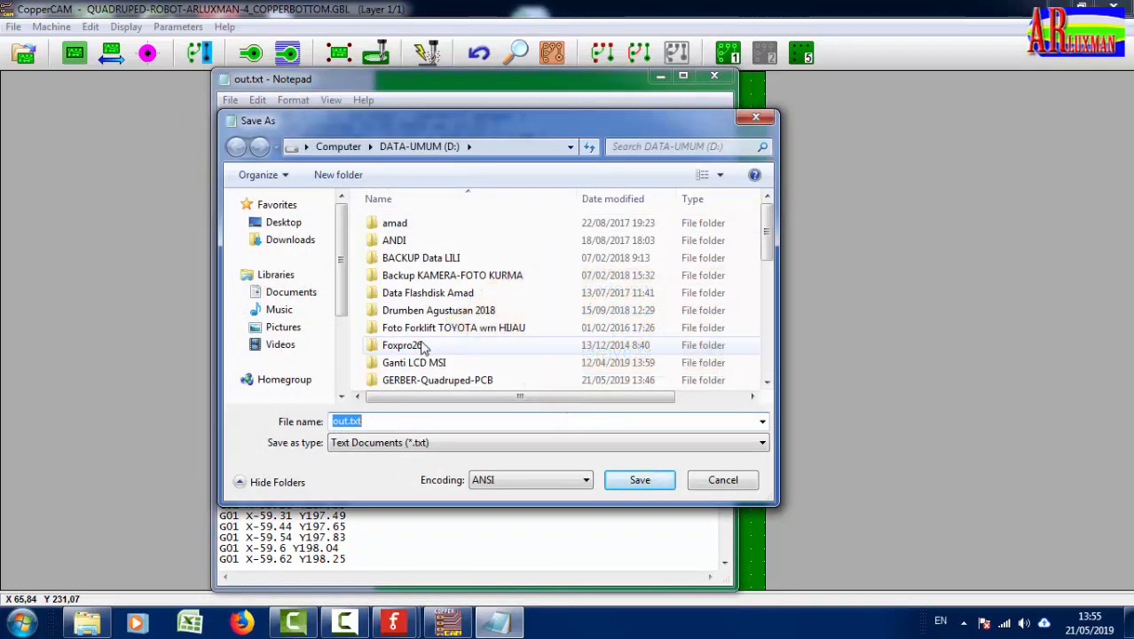
left_click(435, 382)
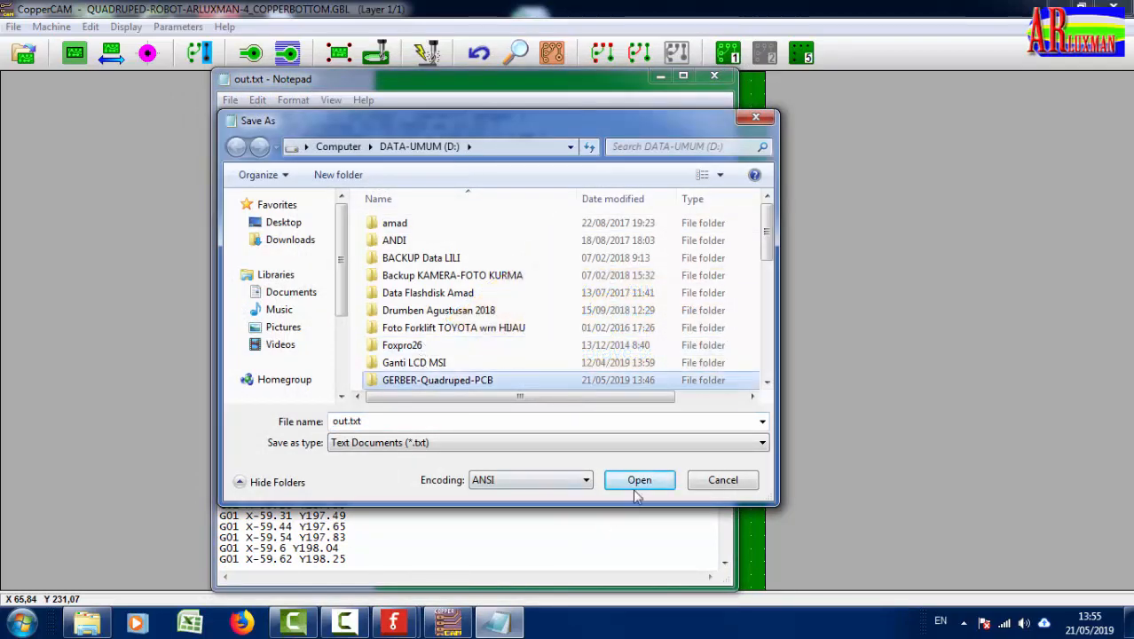
left_click(347, 421)
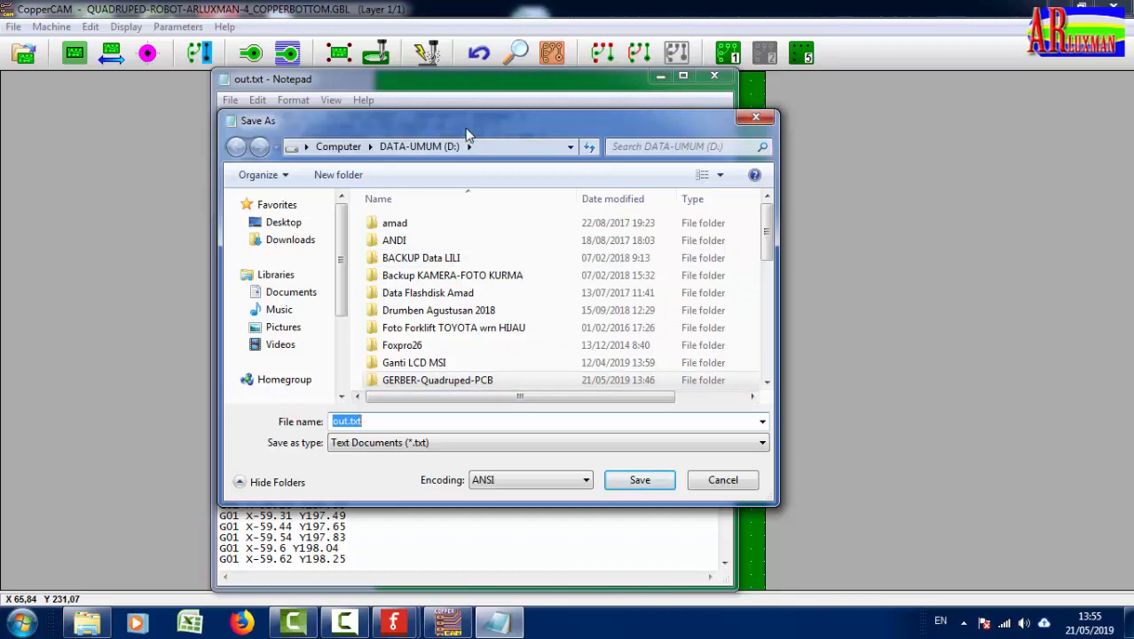
left_click_drag(465, 128, 612, 136)
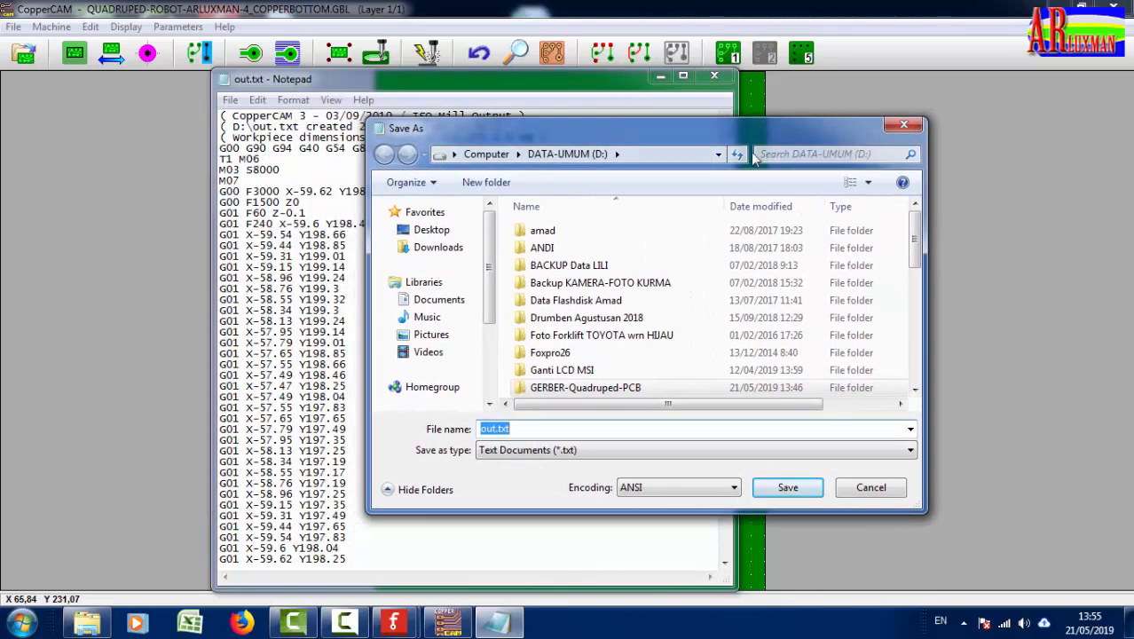
type("engrave")
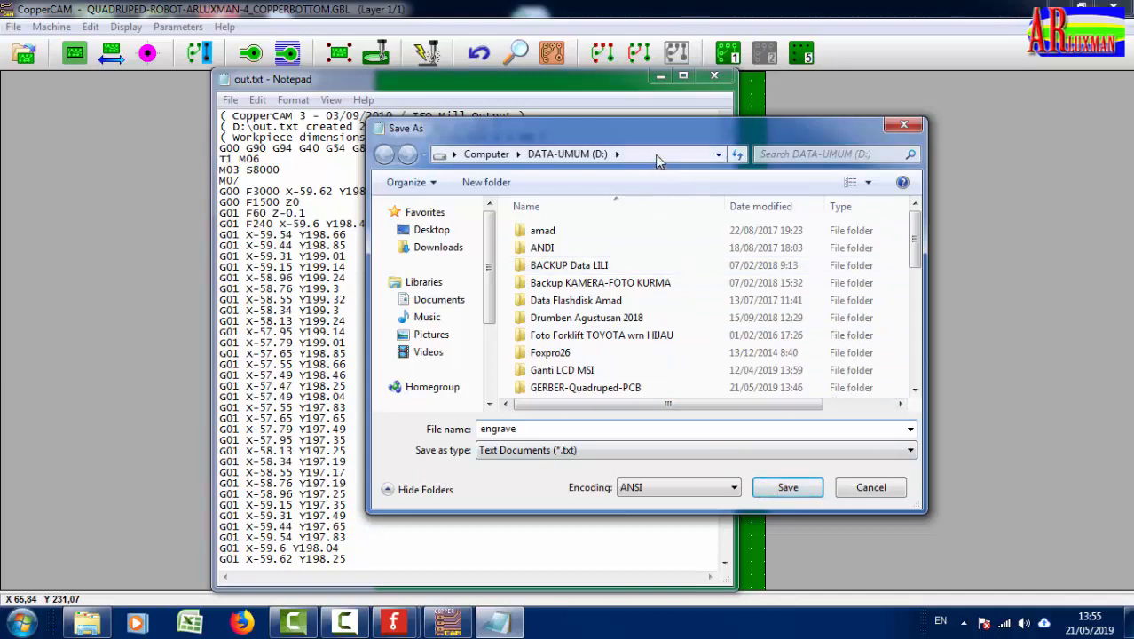
Save the engrave text file into the GERBER-Quadruped-PCB folder and close Notepad
left_click_drag(657, 132, 649, 109)
double_click(590, 363)
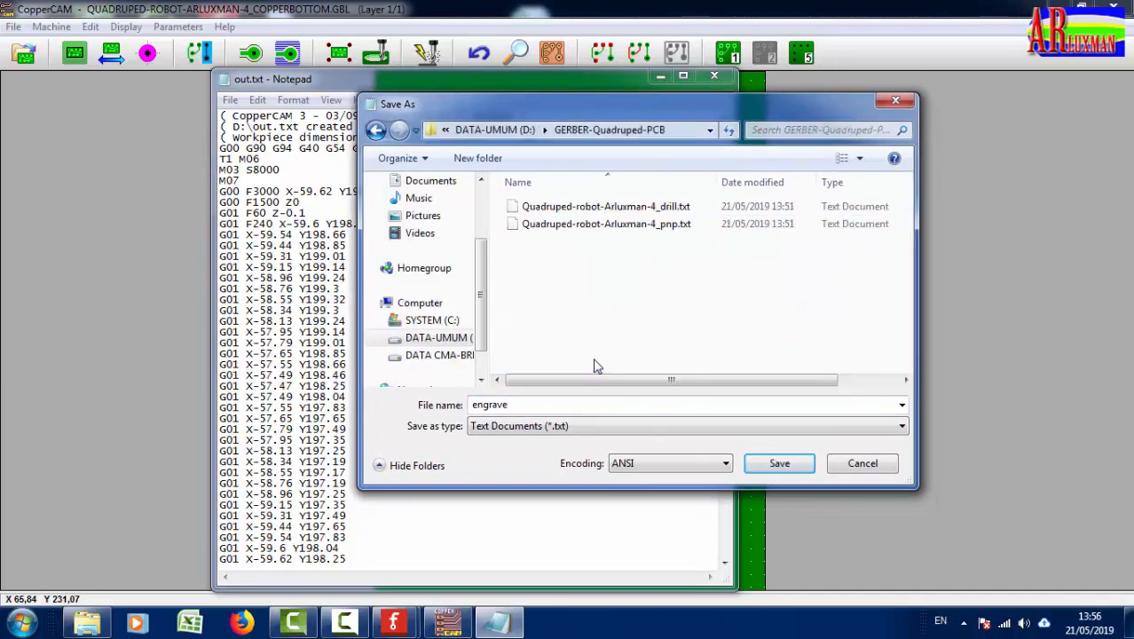
double_click(577, 404)
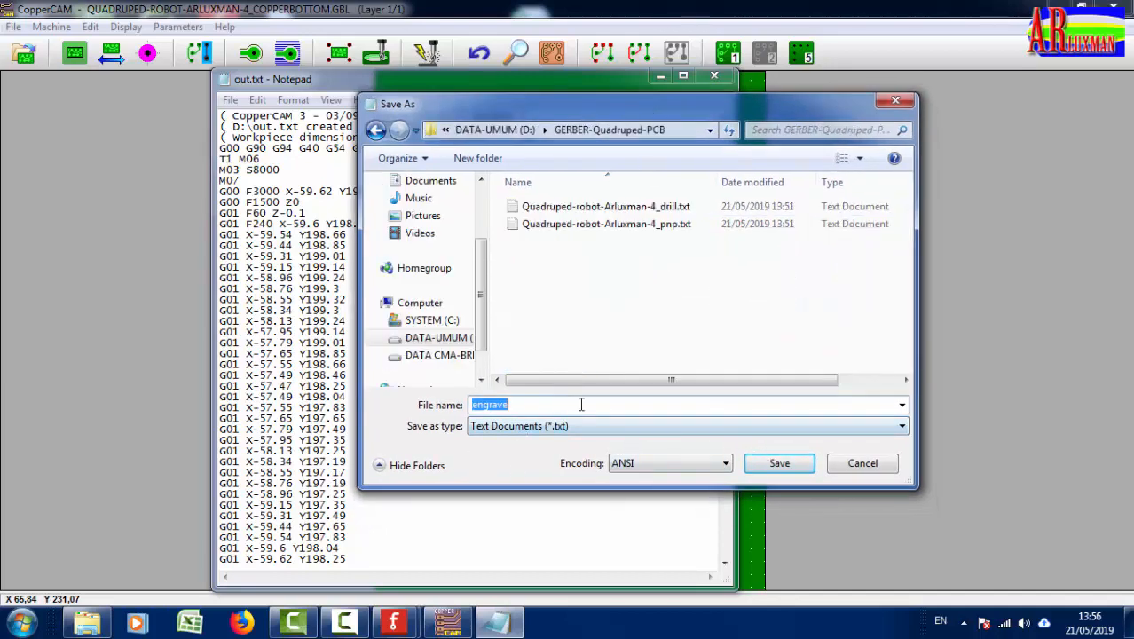
left_click(789, 465)
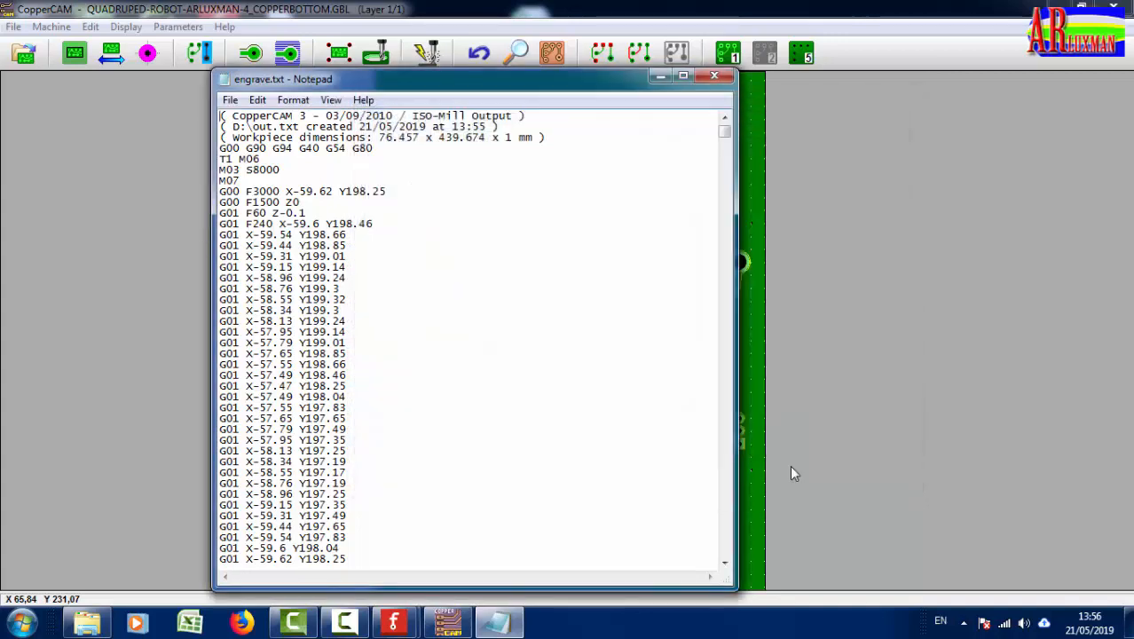
left_click_drag(621, 87, 635, 120)
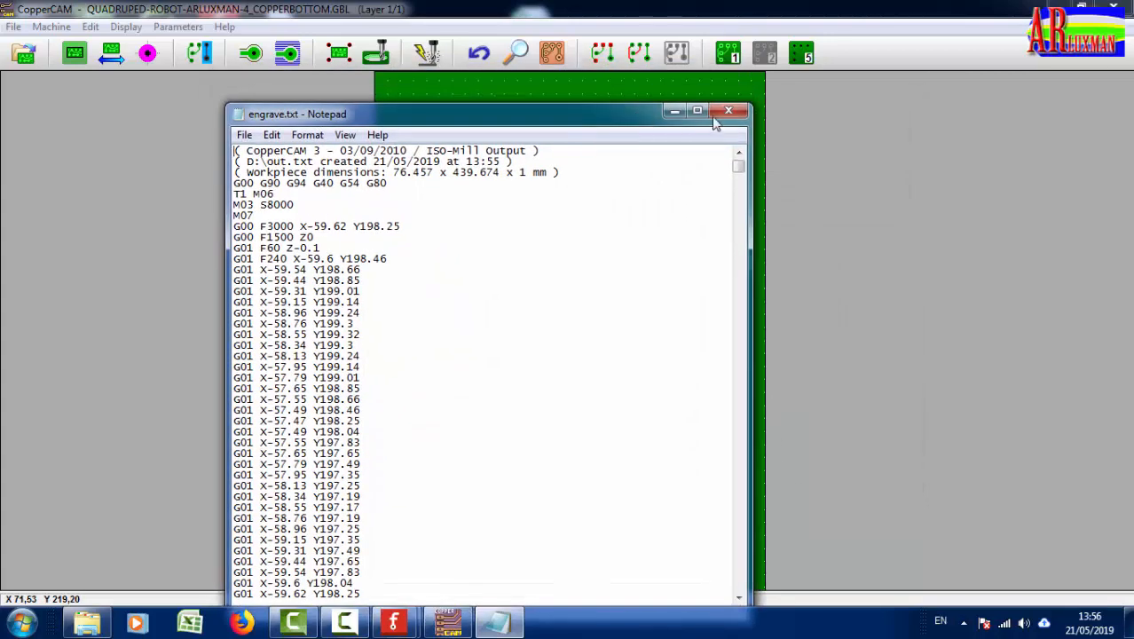
left_click(727, 113)
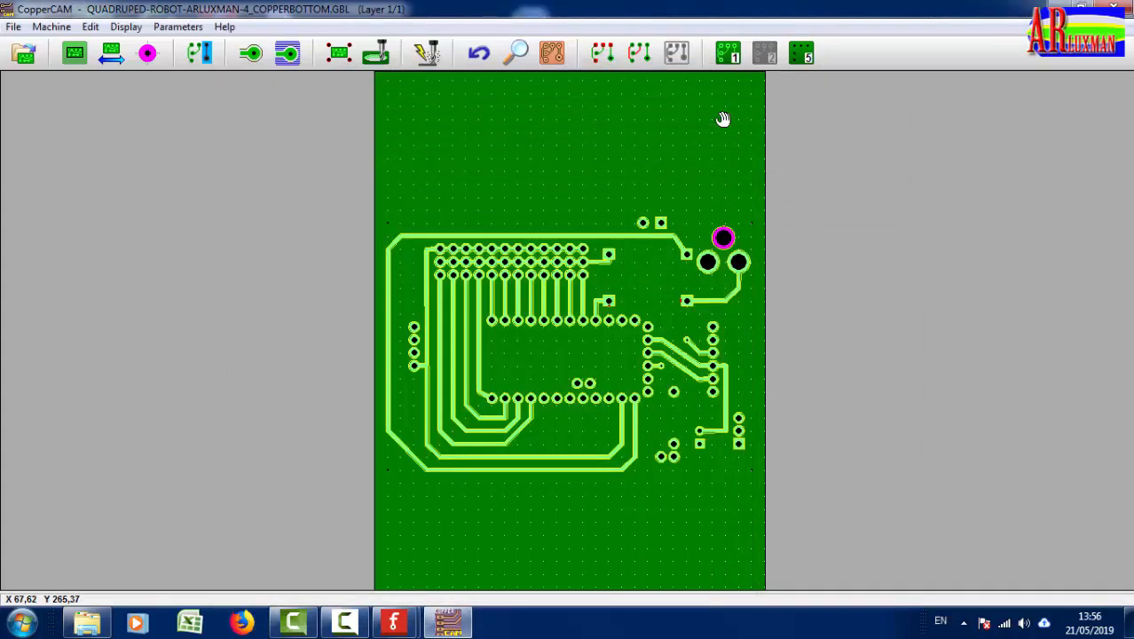
Generate the final G-code output with Section #1 set to Drilling (single tool)
left_click(435, 59)
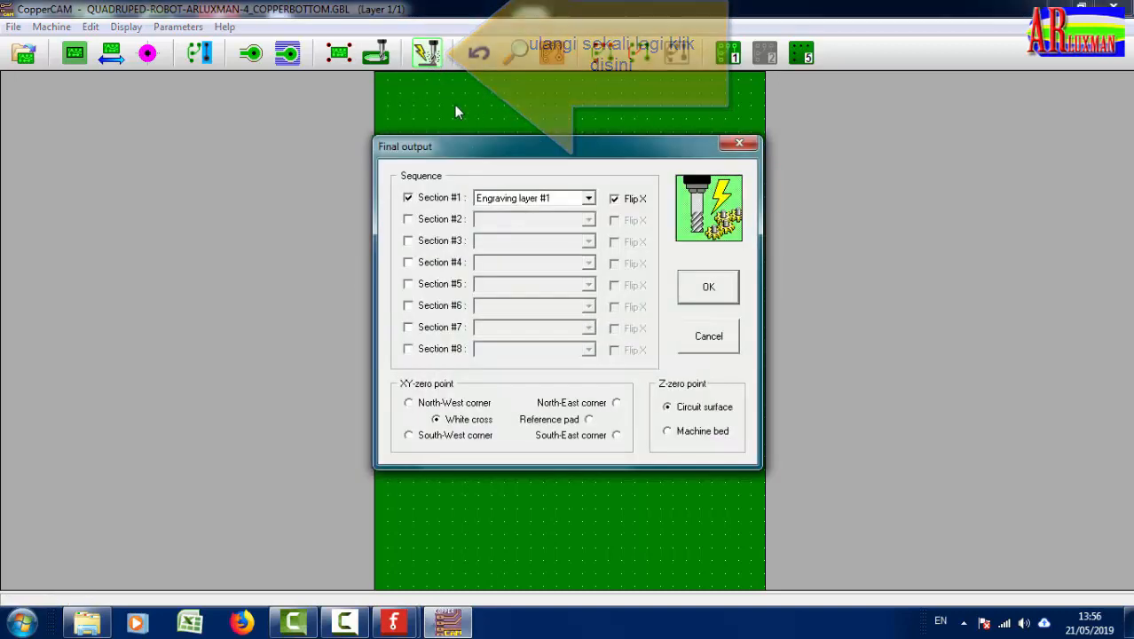
left_click(588, 199)
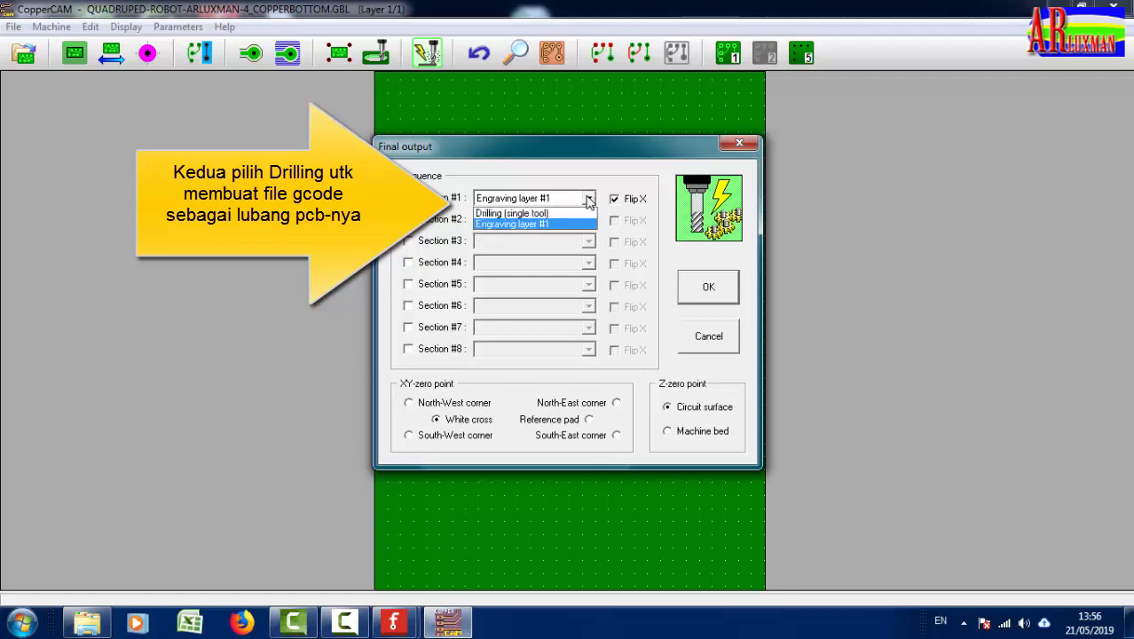
left_click(533, 214)
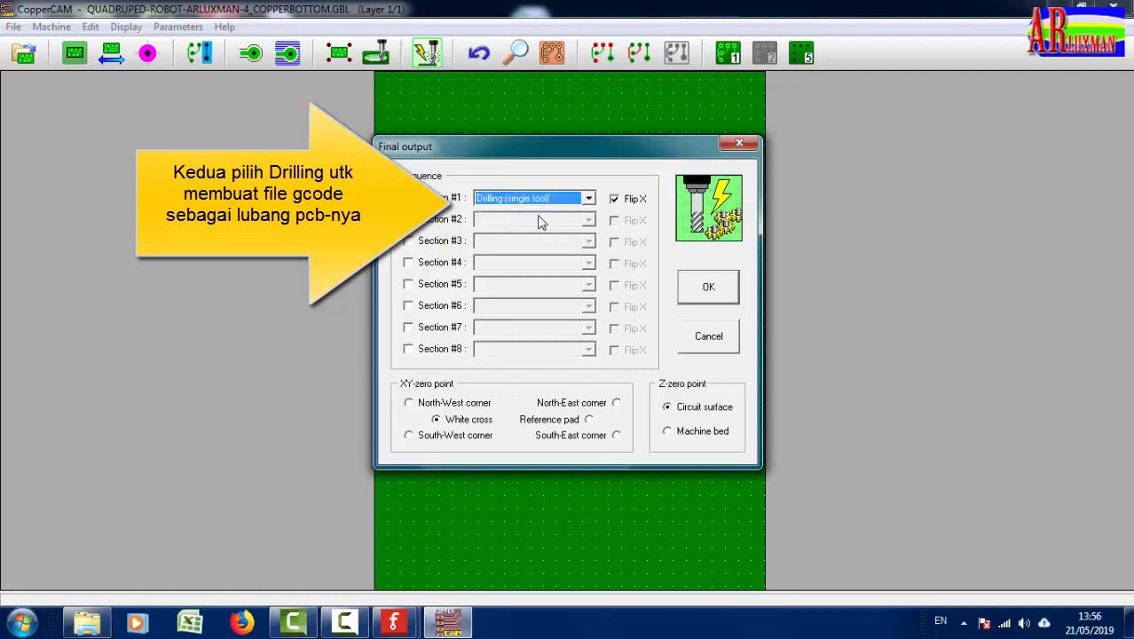
left_click(708, 285)
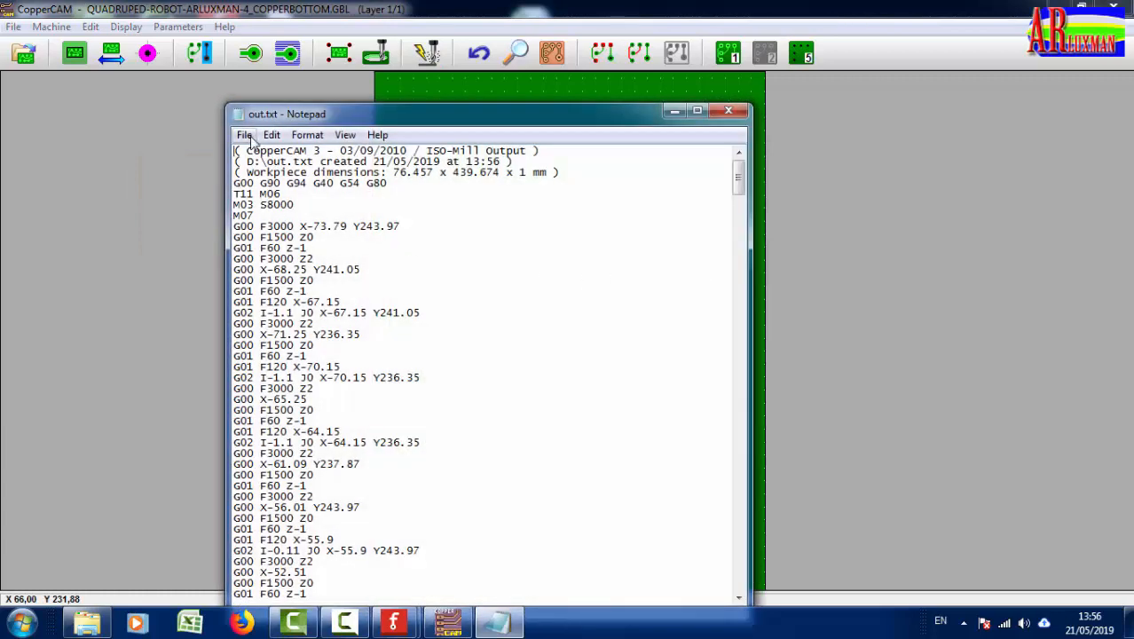
Save the drilling G-code as drill in the GERBER-Quadruped-PCB folder on drive D and close Notepad
left_click(247, 137)
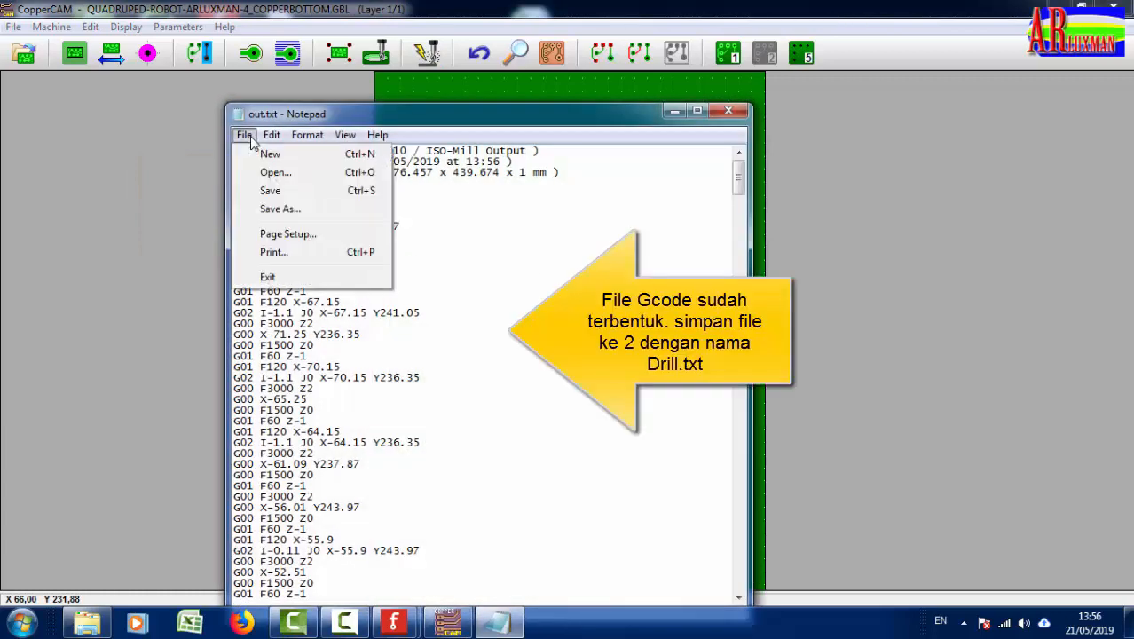
left_click(320, 218)
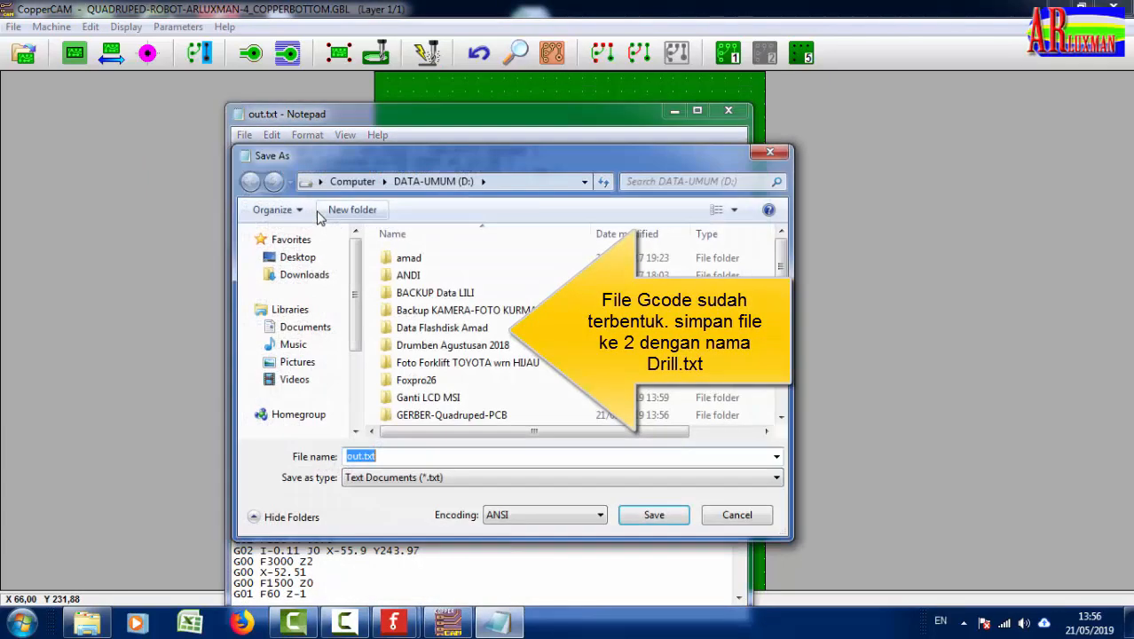
double_click(450, 414)
double_click(391, 459)
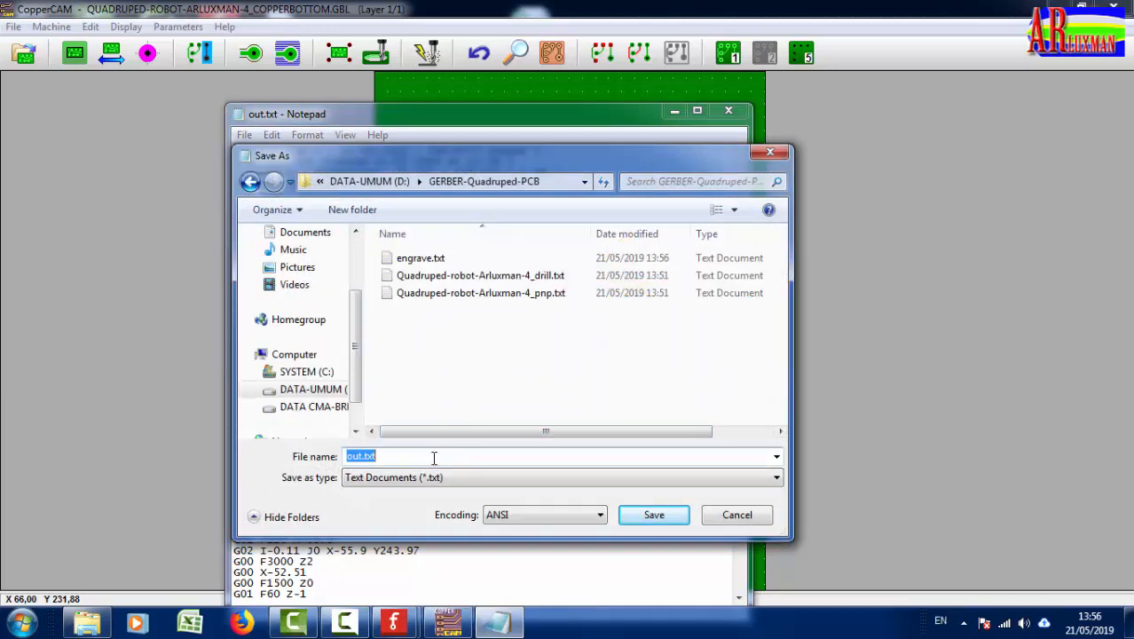
type("drill")
left_click(654, 517)
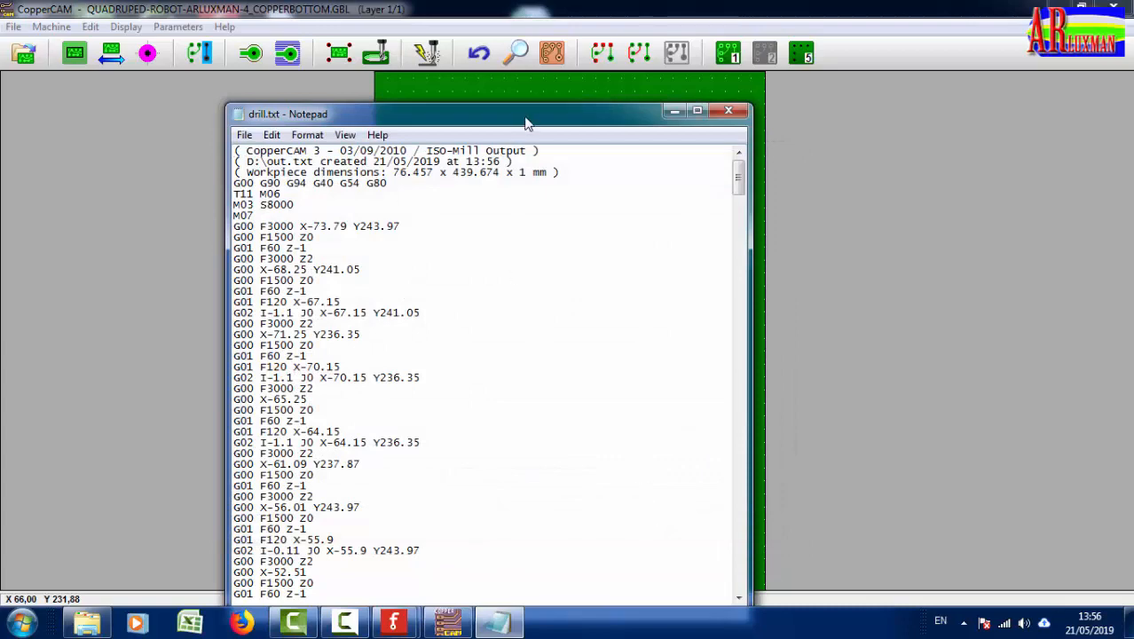
left_click_drag(526, 123, 527, 106)
left_click(730, 95)
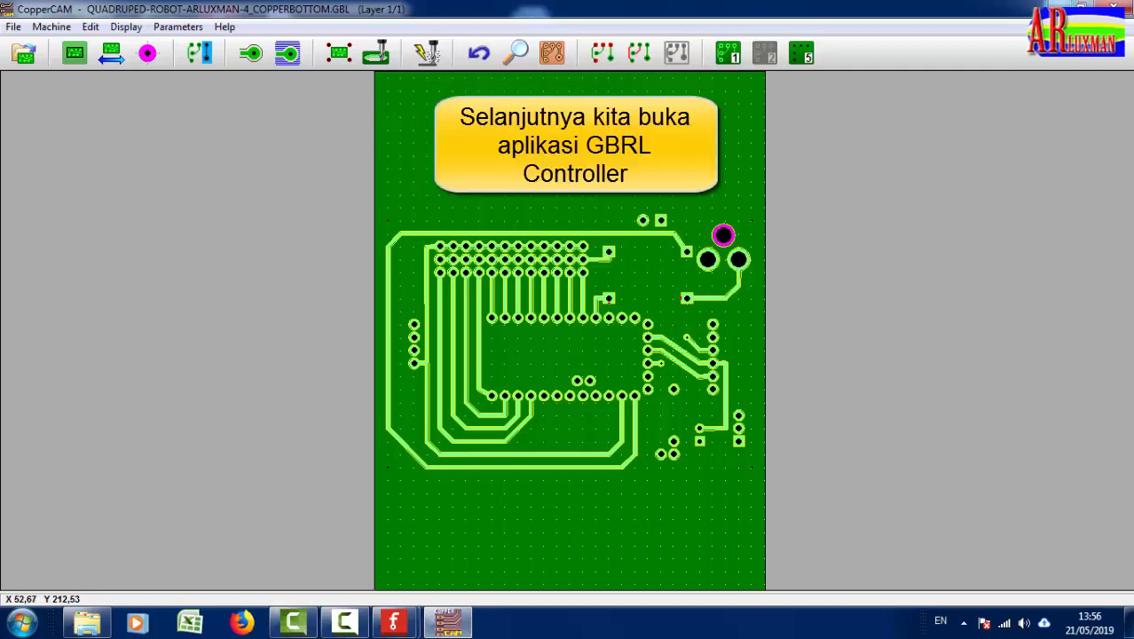
Minimize CopperCAM and launch grblControl from the desktop
left_click(1059, 6)
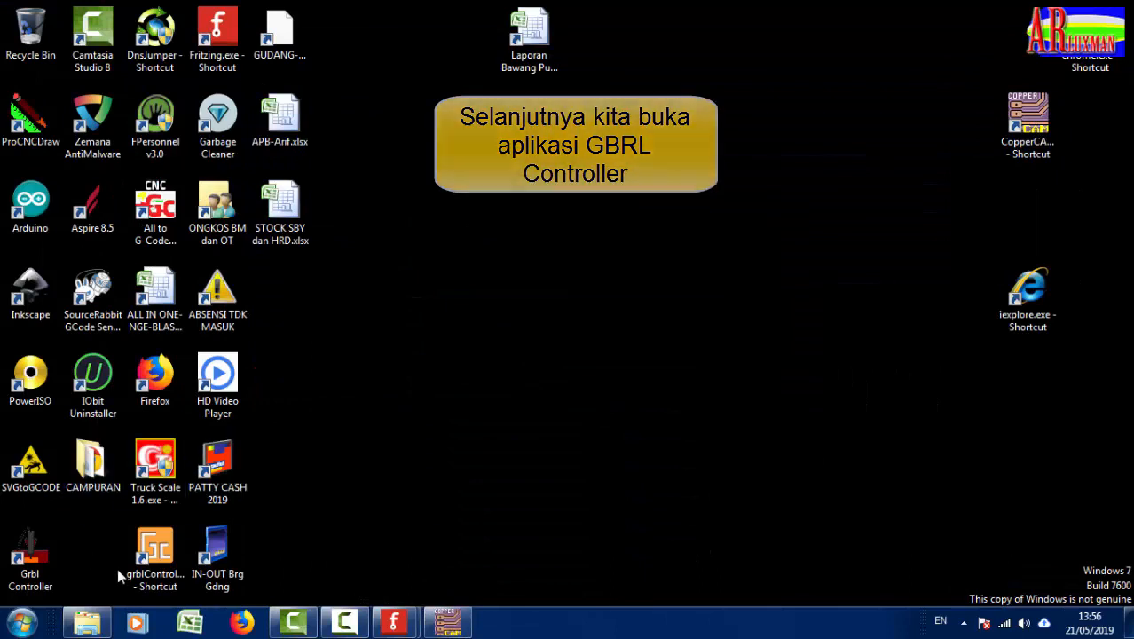
left_click(165, 552)
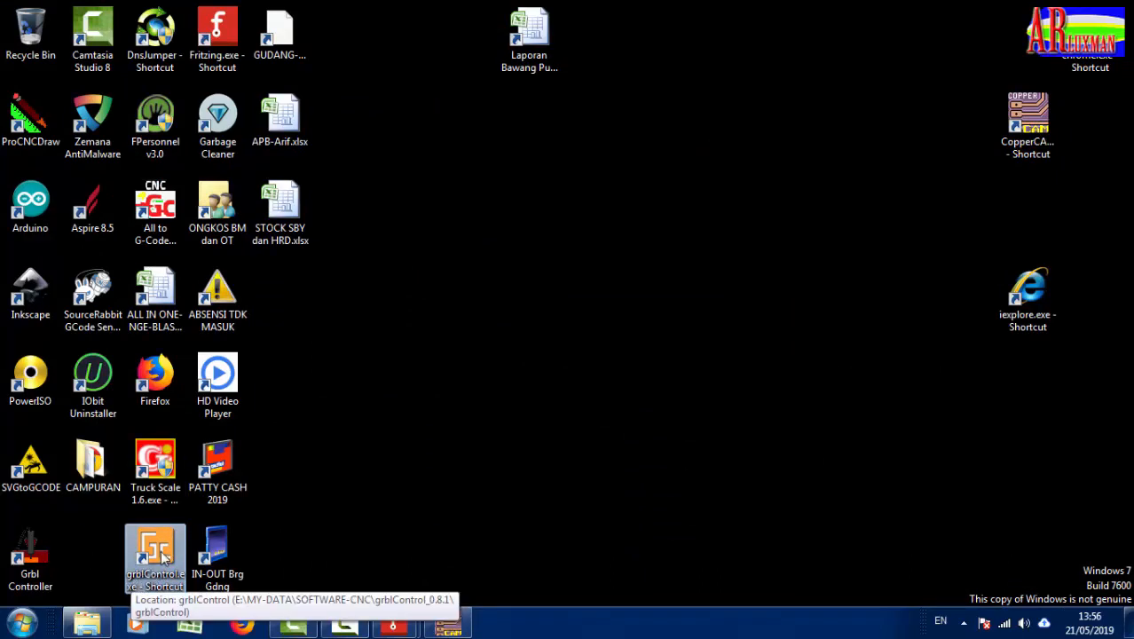
double_click(165, 555)
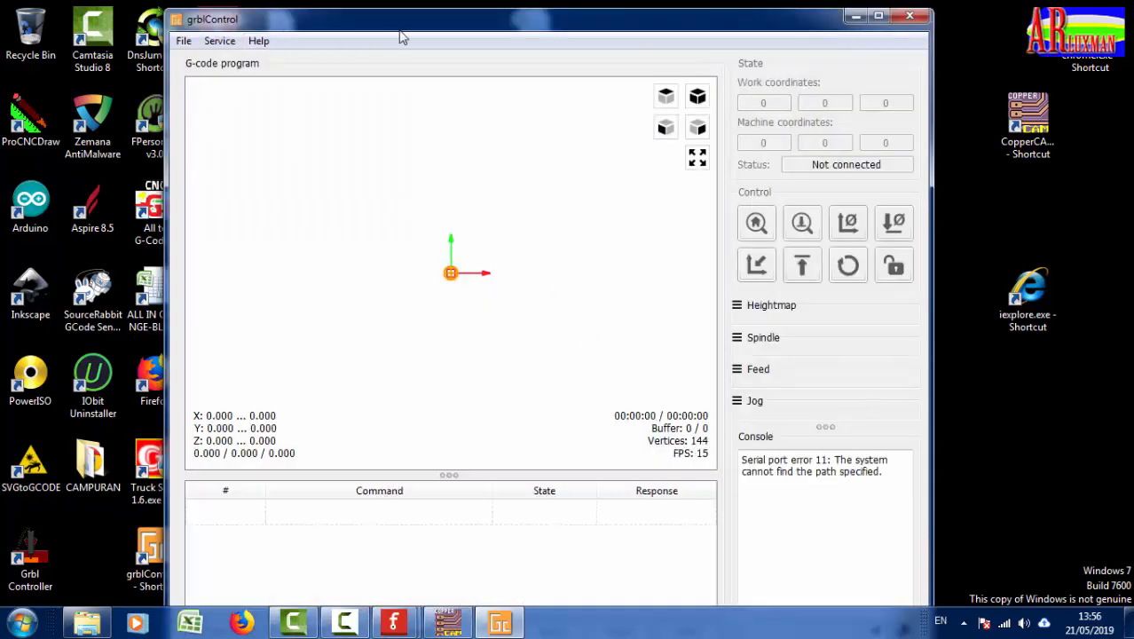
Open engrave.txt from the GERBER-Quadruped-PCB folder on drive D in grblControl and inspect its toolpath
left_click(188, 36)
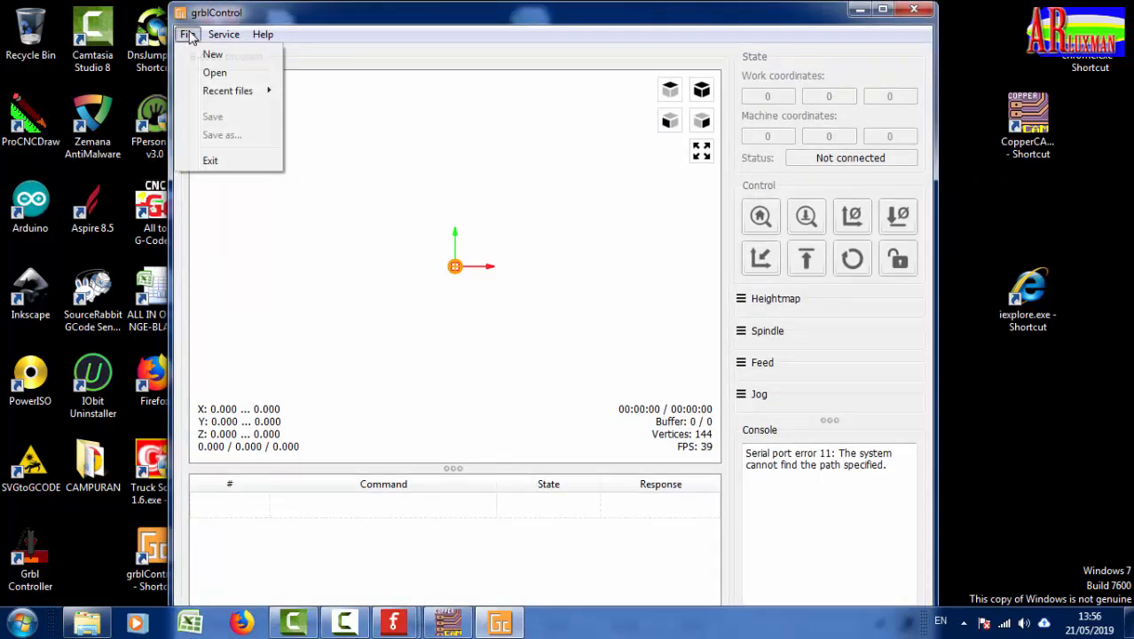
left_click(212, 74)
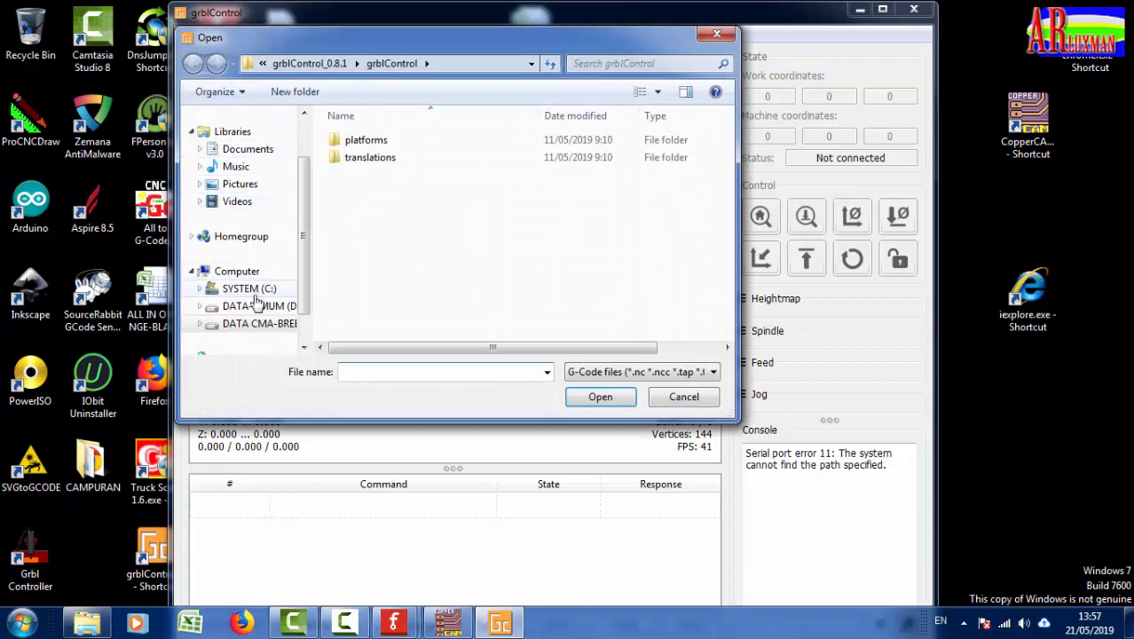
left_click(257, 306)
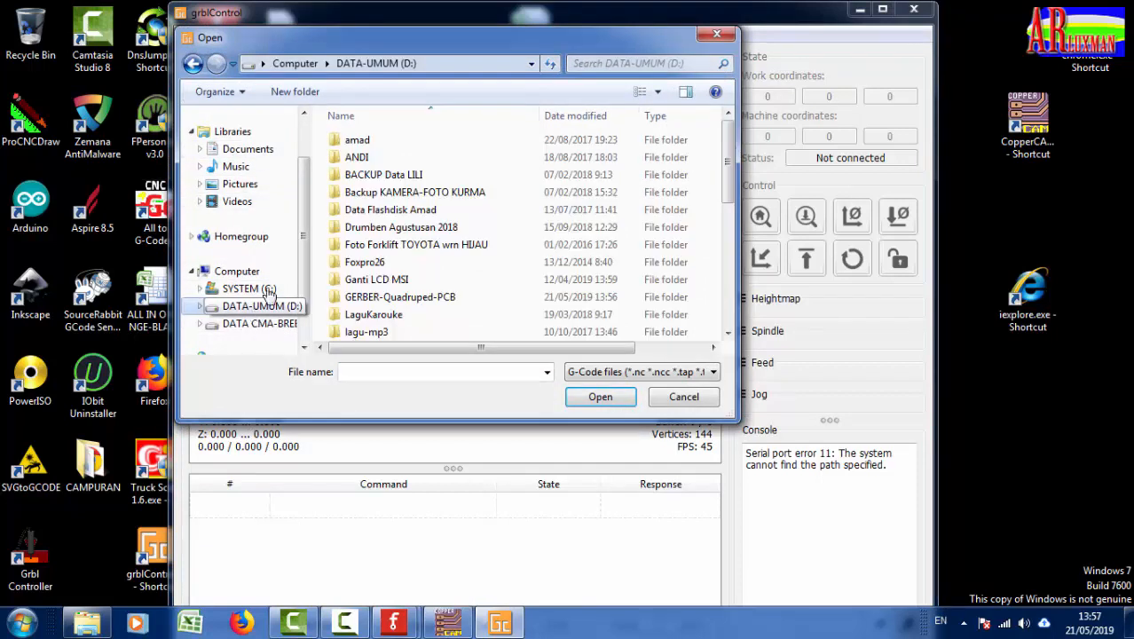
left_click(383, 302)
double_click(450, 305)
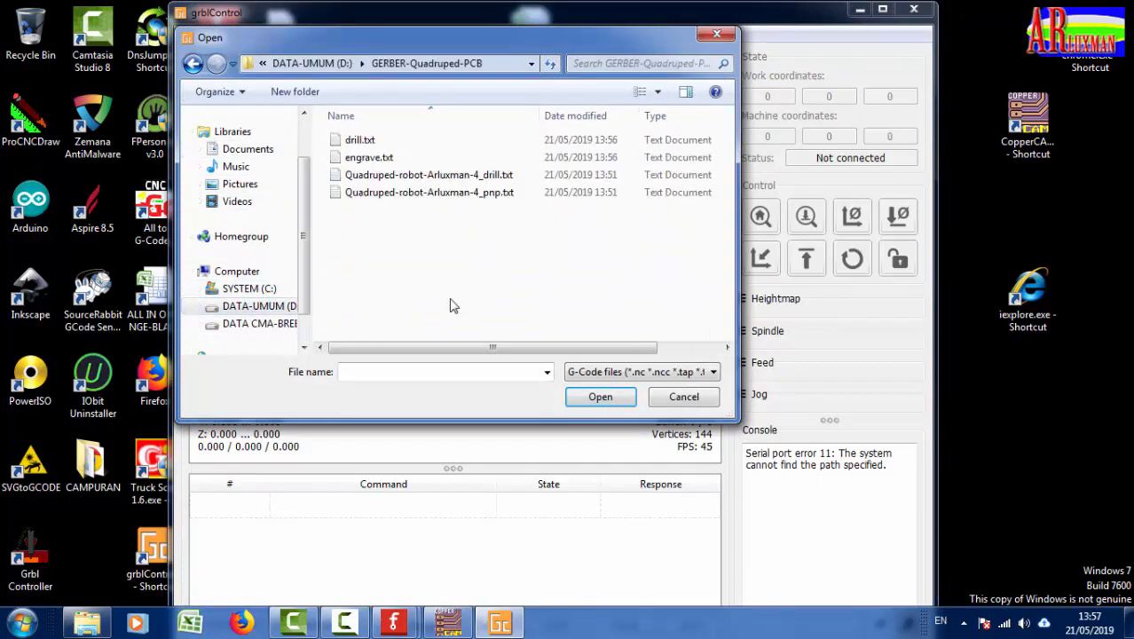
left_click(364, 160)
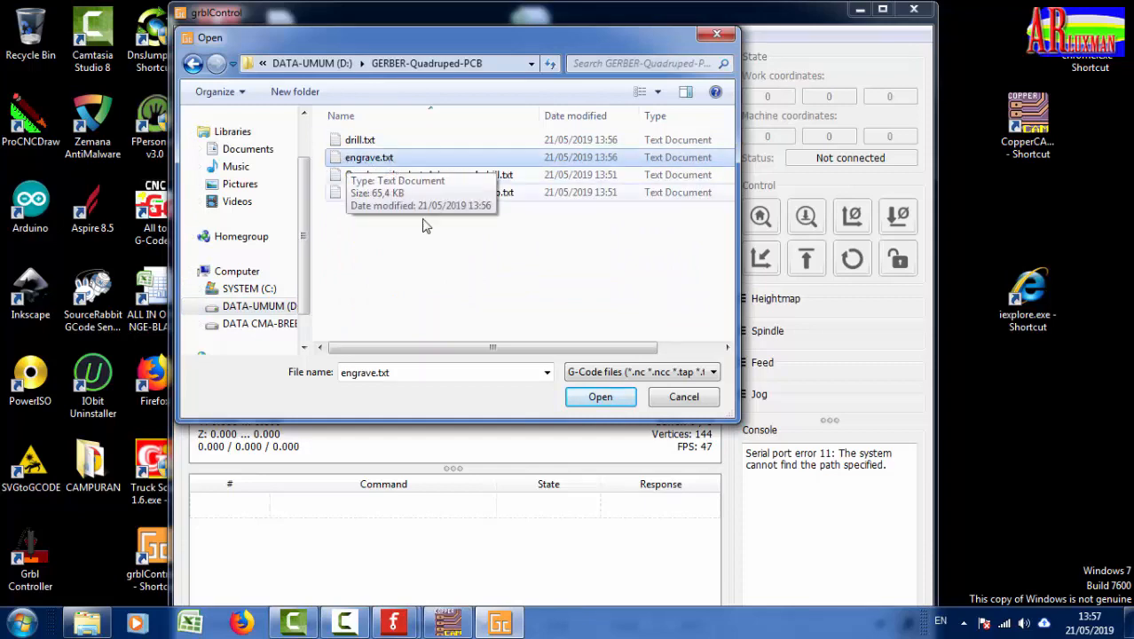
left_click(600, 398)
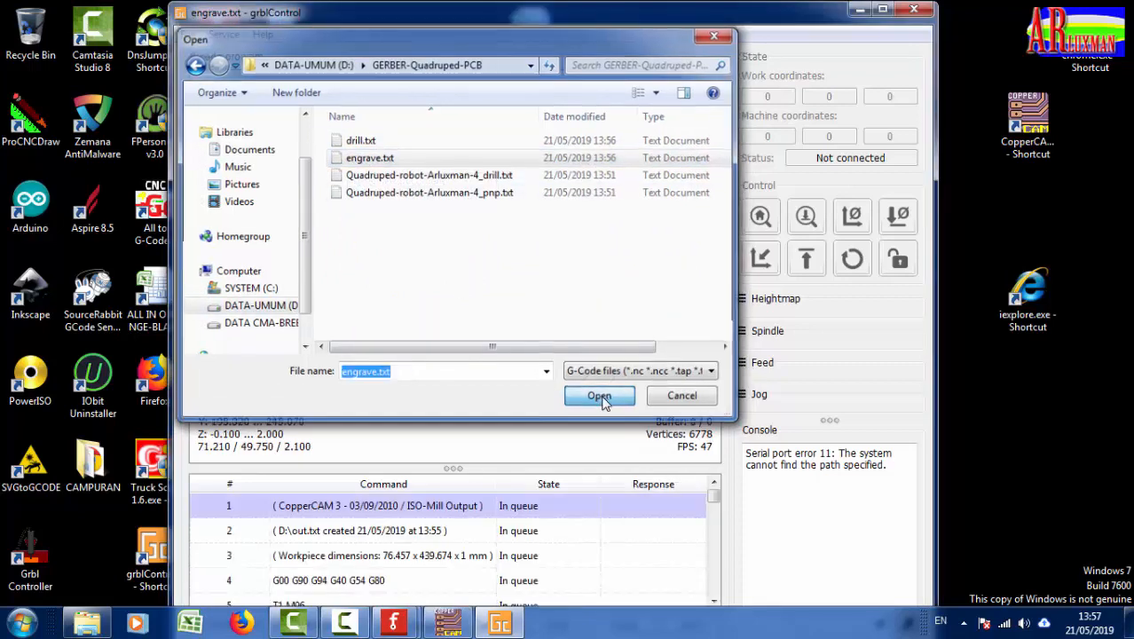
left_click_drag(478, 419, 561, 243)
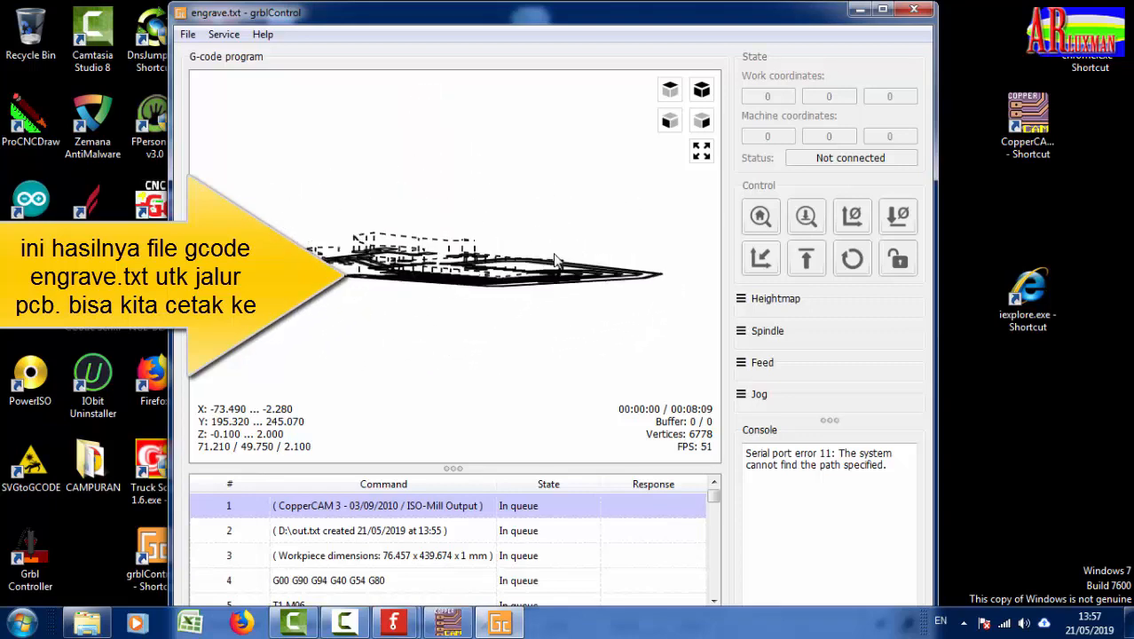
left_click_drag(551, 282, 477, 413)
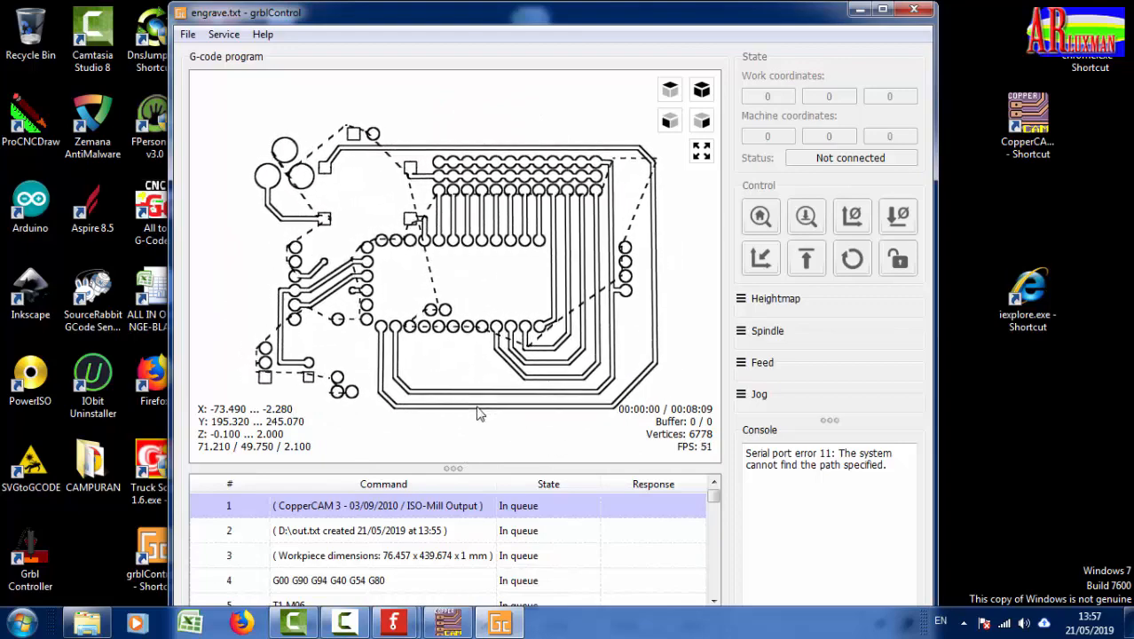
Open drill.txt from the GERBER-Quadruped-PCB folder and inspect the drilling toolpath
left_click_drag(470, 24, 475, 38)
left_click(194, 50)
left_click(219, 86)
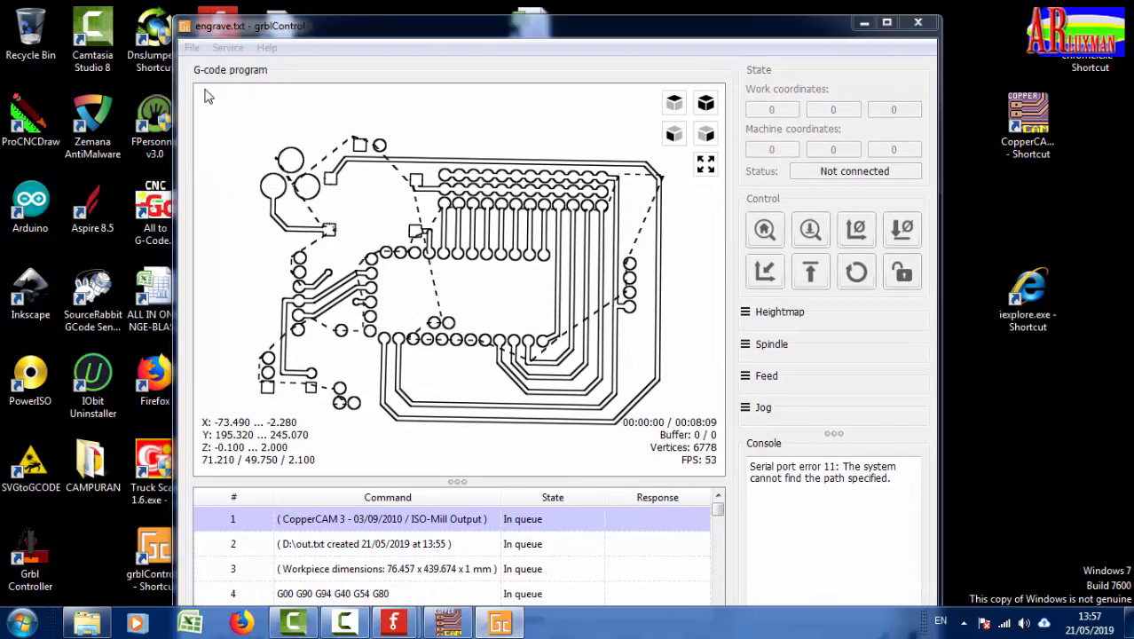
left_click(374, 157)
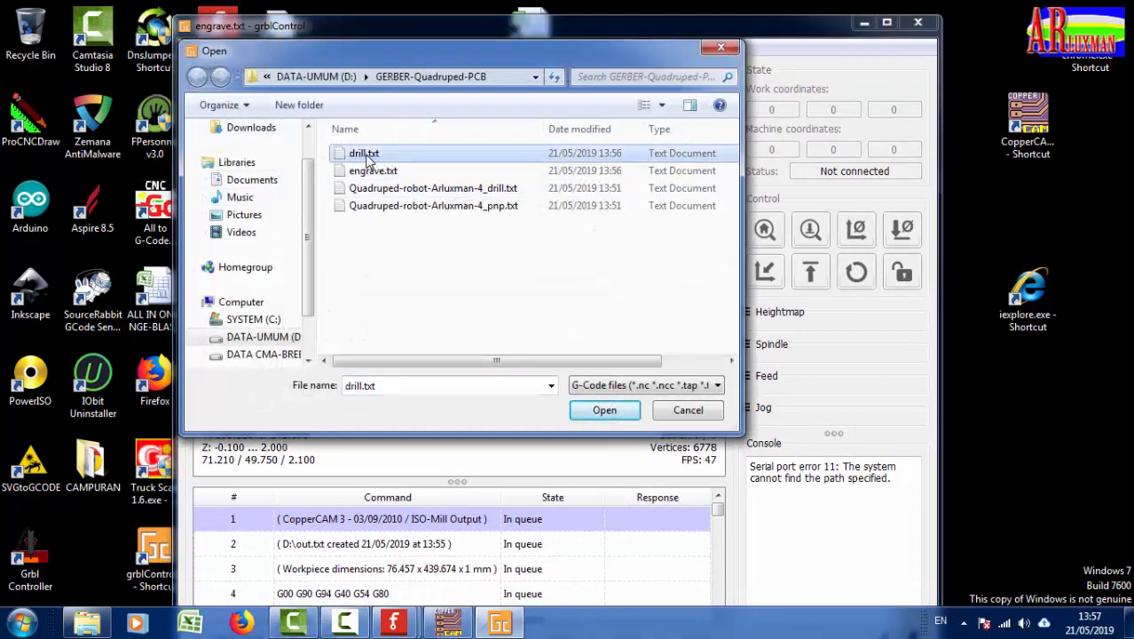
left_click(605, 410)
mouse_move(456, 400)
left_mouse_down()
mouse_move(457, 324)
mouse_move(486, 362)
mouse_move(513, 317)
mouse_move(443, 334)
mouse_move(526, 323)
mouse_move(488, 385)
mouse_move(453, 324)
mouse_move(476, 381)
mouse_move(479, 332)
mouse_move(463, 418)
mouse_move(493, 428)
mouse_move(463, 382)
mouse_move(471, 342)
mouse_move(468, 438)
mouse_move(466, 357)
mouse_move(451, 380)
mouse_move(472, 374)
mouse_move(469, 385)
left_mouse_up()
left_click(191, 47)
left_click(206, 86)
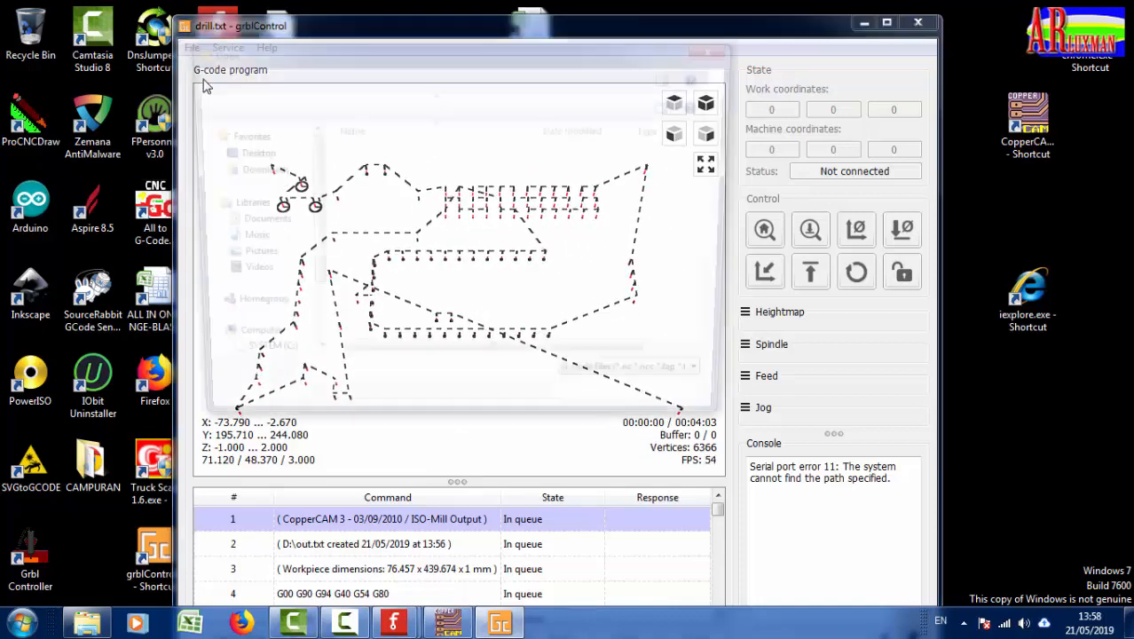
left_click(677, 409)
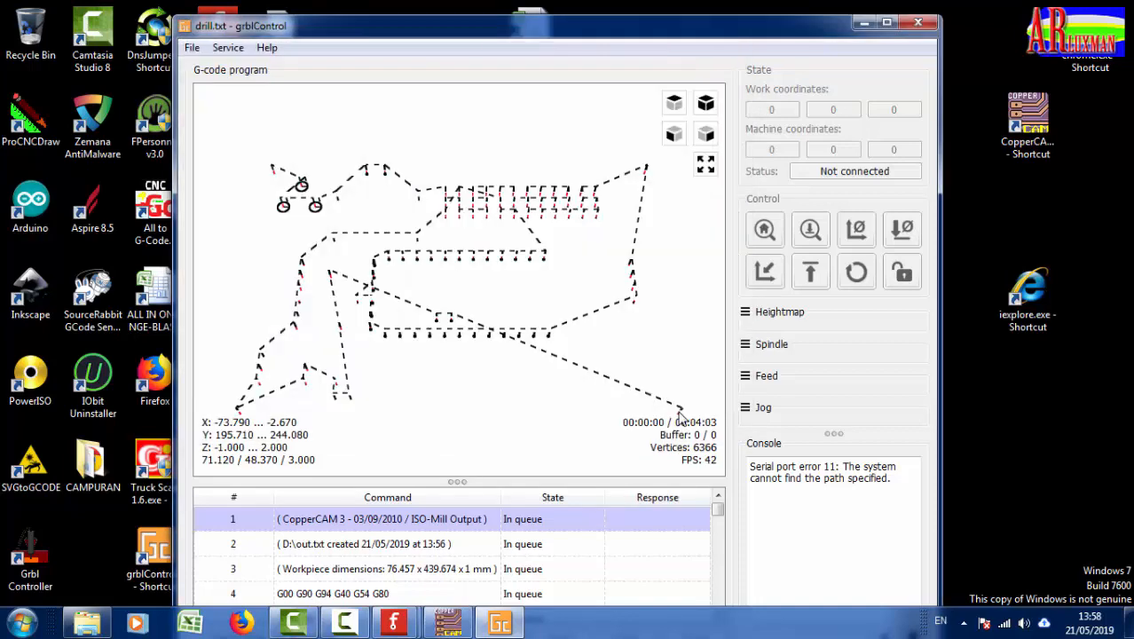
Load engrave.txt again in place of the drilling program
left_click(192, 47)
left_click(205, 86)
left_click(376, 175)
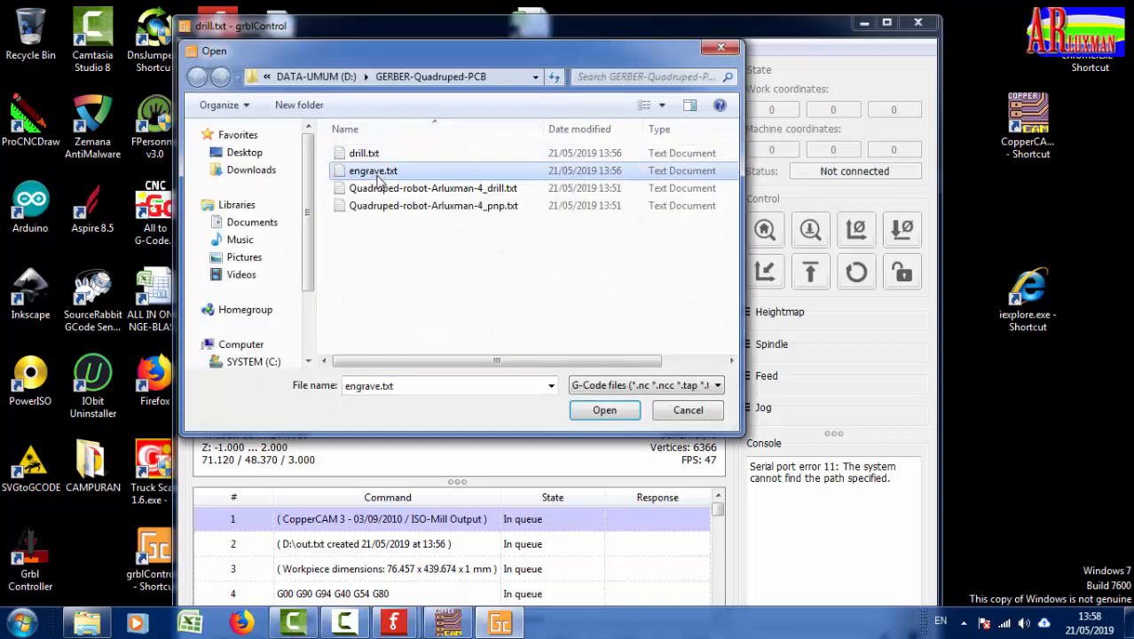
left_click(604, 411)
left_click_drag(480, 371, 466, 387)
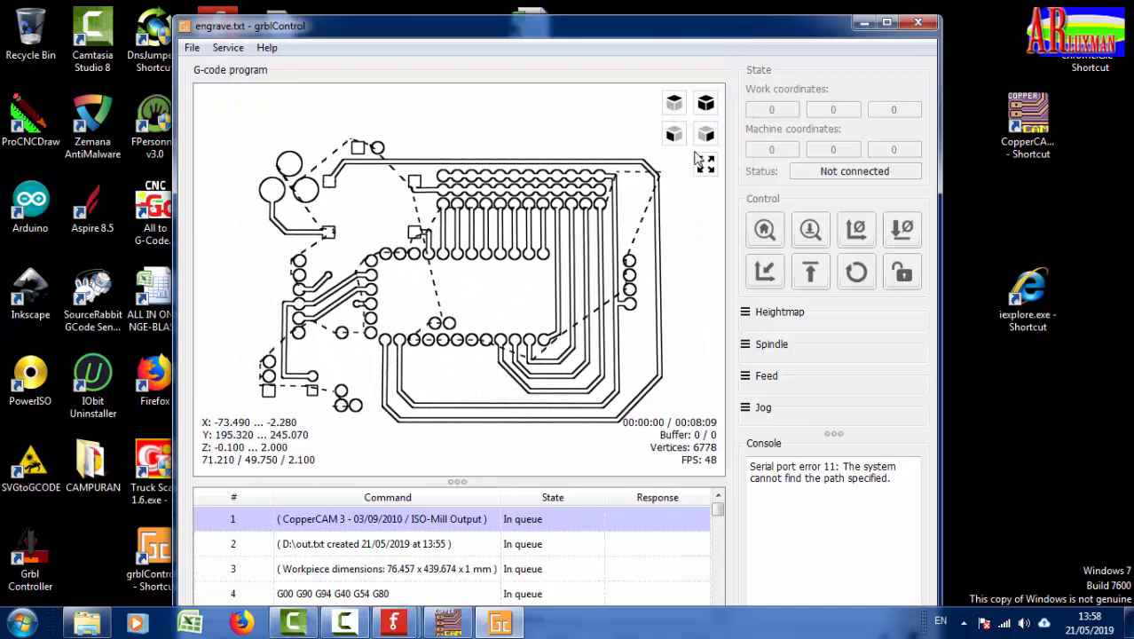
View the engraving toolpath from the isometric and side orientations, finishing with the top view
left_click(706, 105)
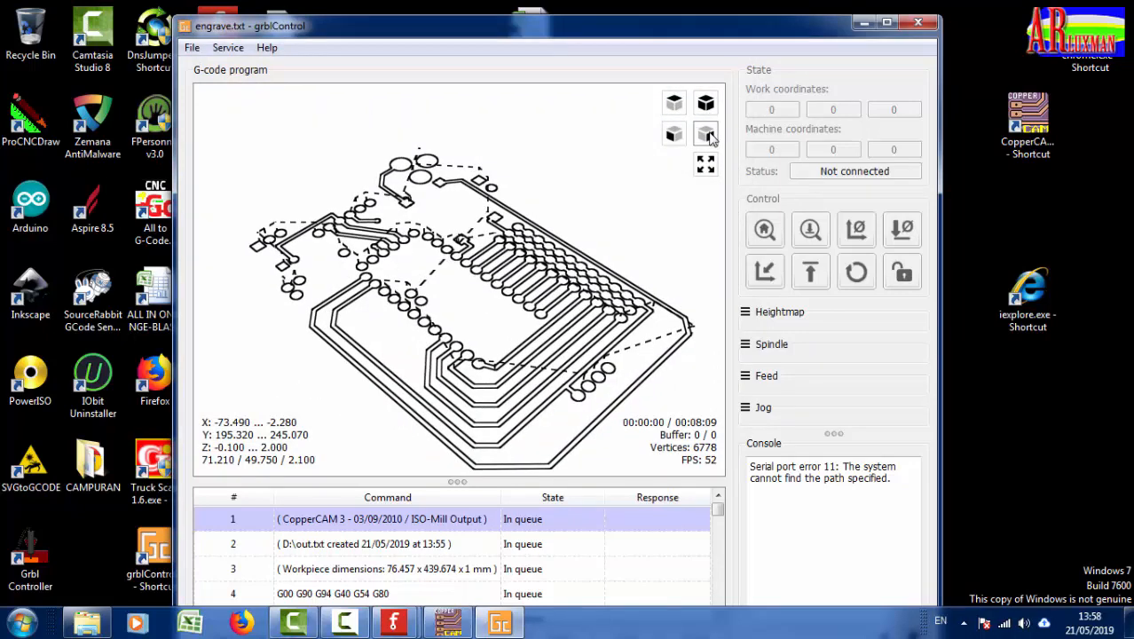
left_click(706, 134)
left_click(675, 103)
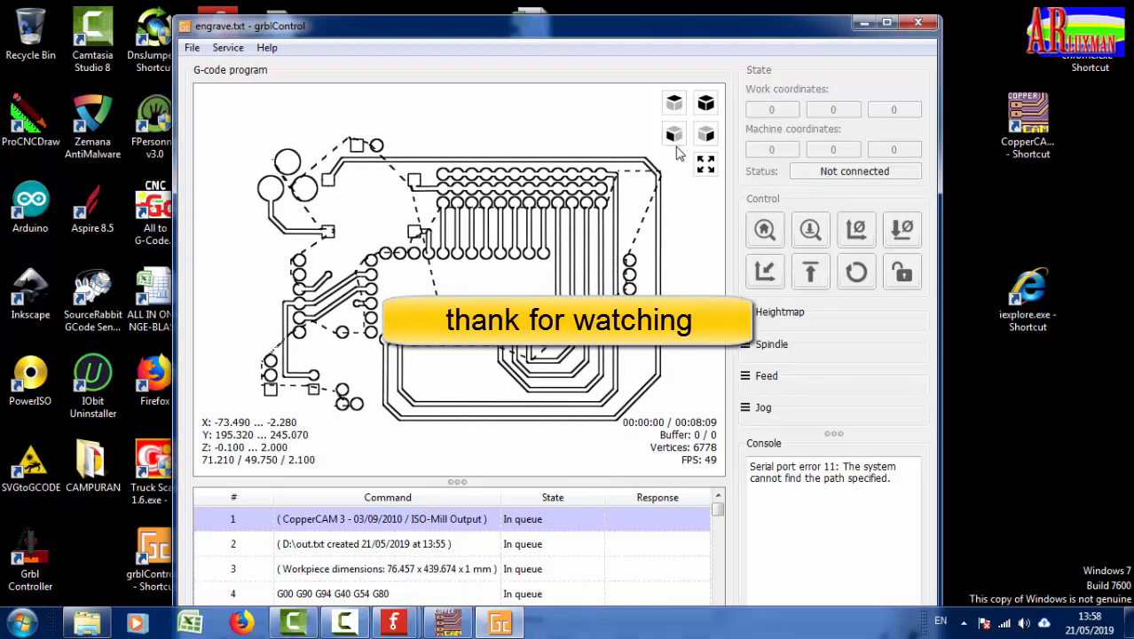
left_click(674, 134)
left_click(674, 103)
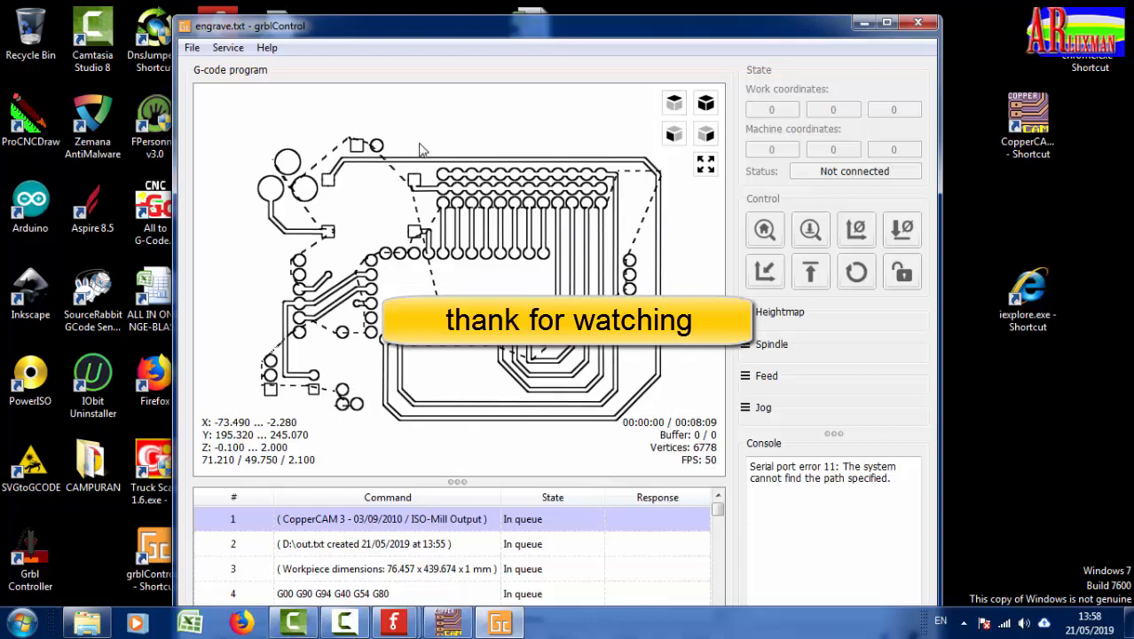